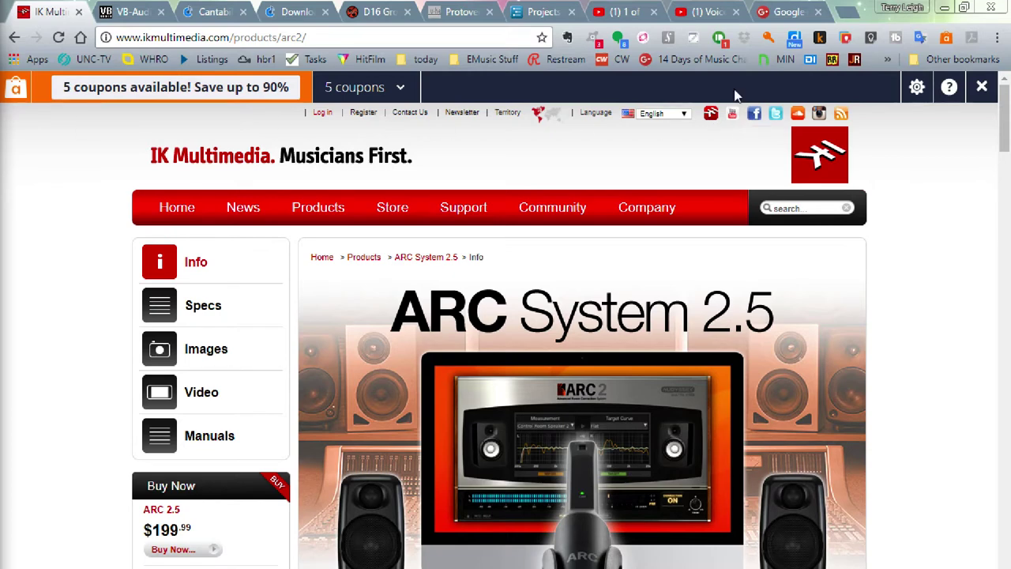
Step: Switch Chrome from the ARC System 2.5 page to the VB-Audio Voicemeeter Banana product tab
left_click(135, 11)
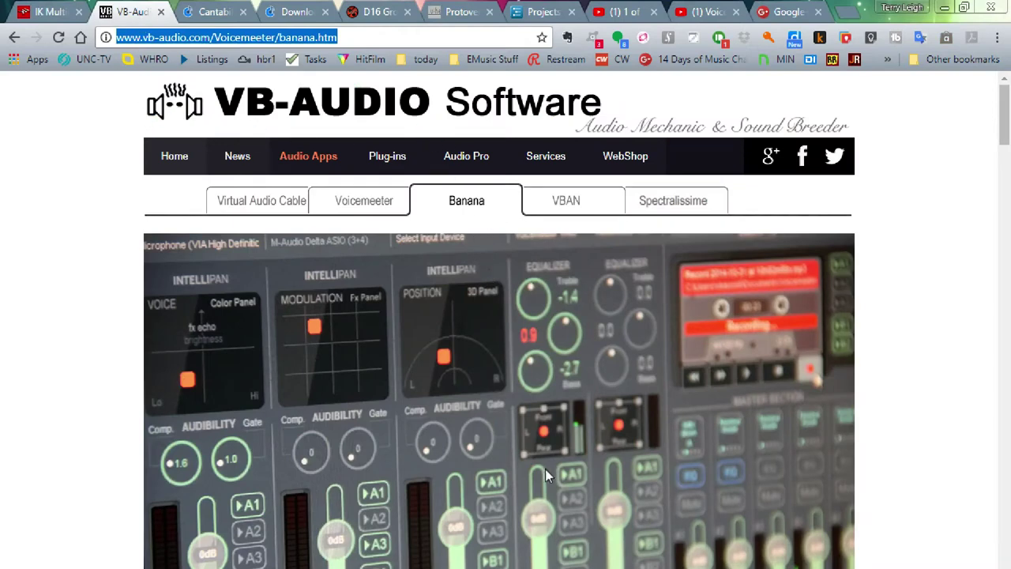
Step: Skim down the Voicemeeter Banana page and back, then switch to the Cantabile homepage tab
scroll(498, 316, "down", 4)
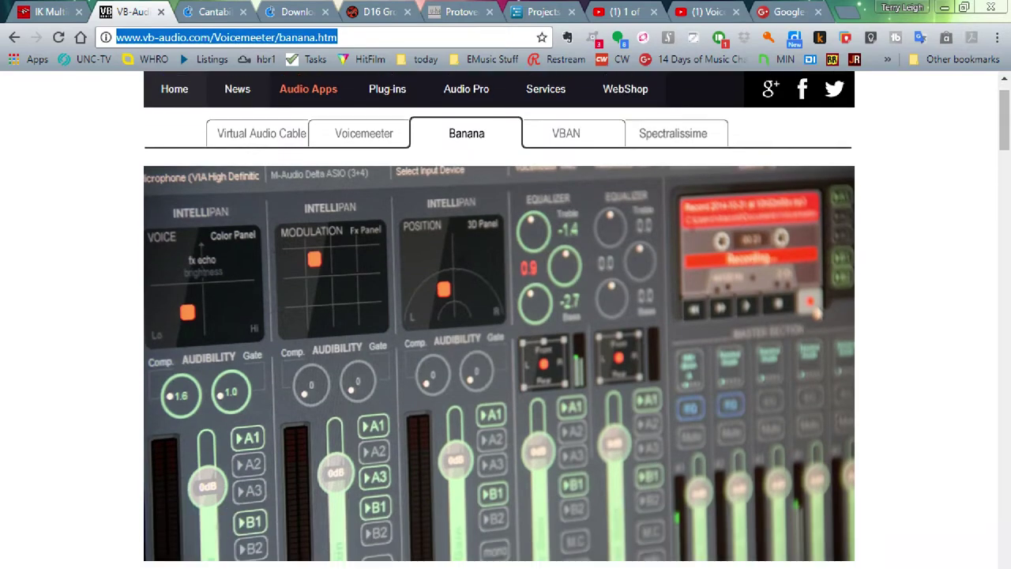
scroll(497, 316, "down", 3)
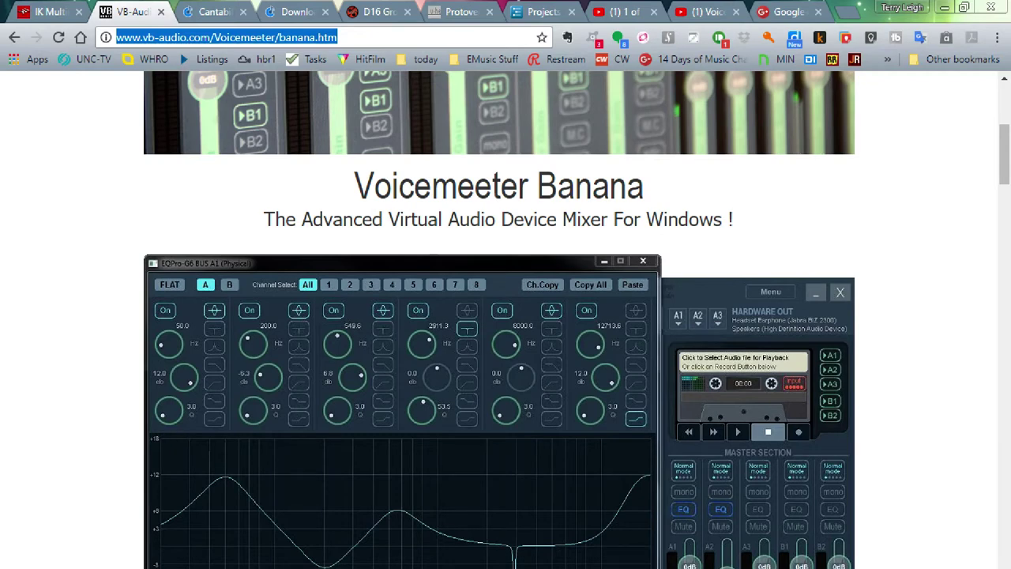
scroll(506, 315, "down", 2)
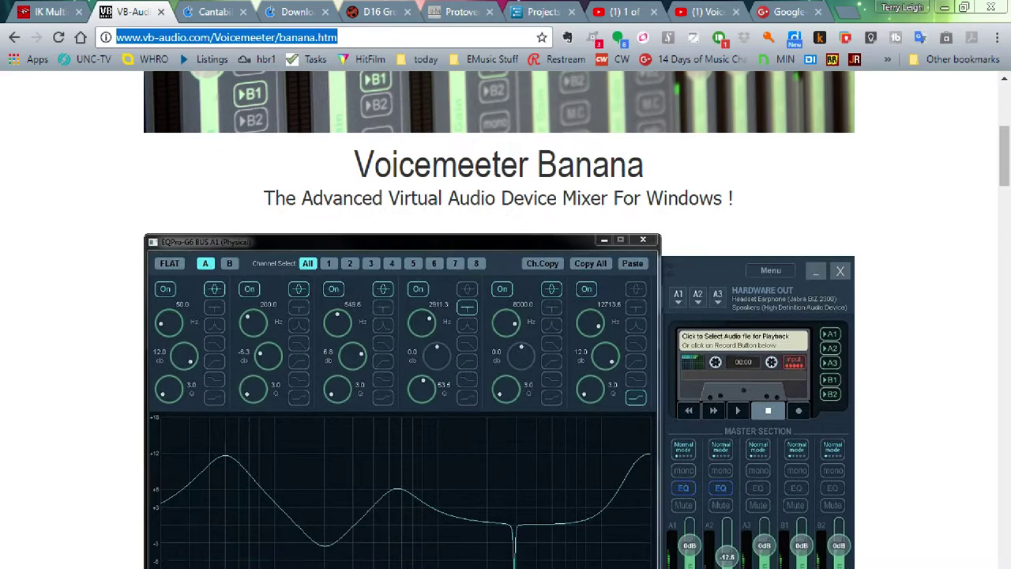
scroll(446, 357, "up", 6)
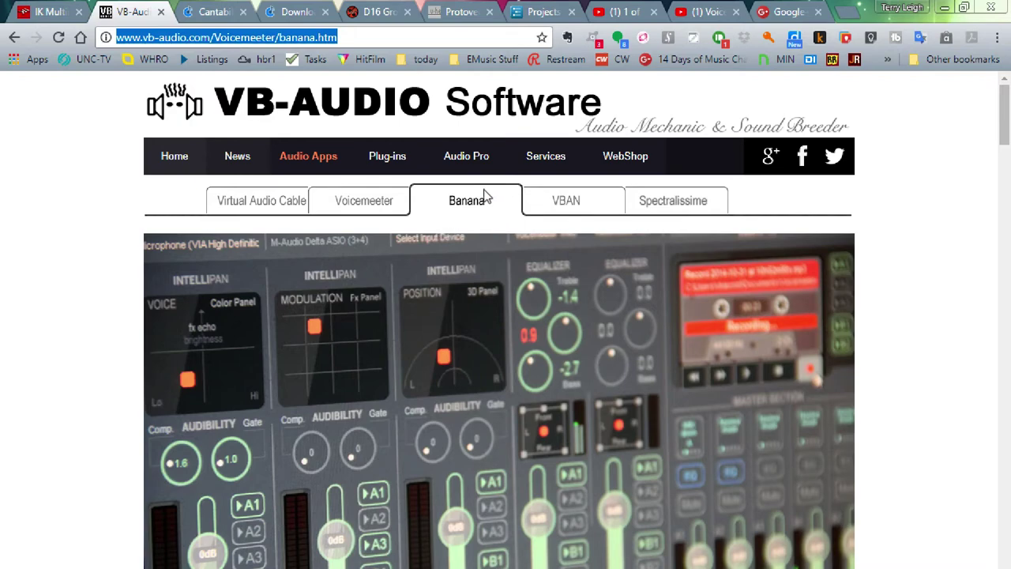
left_click(214, 12)
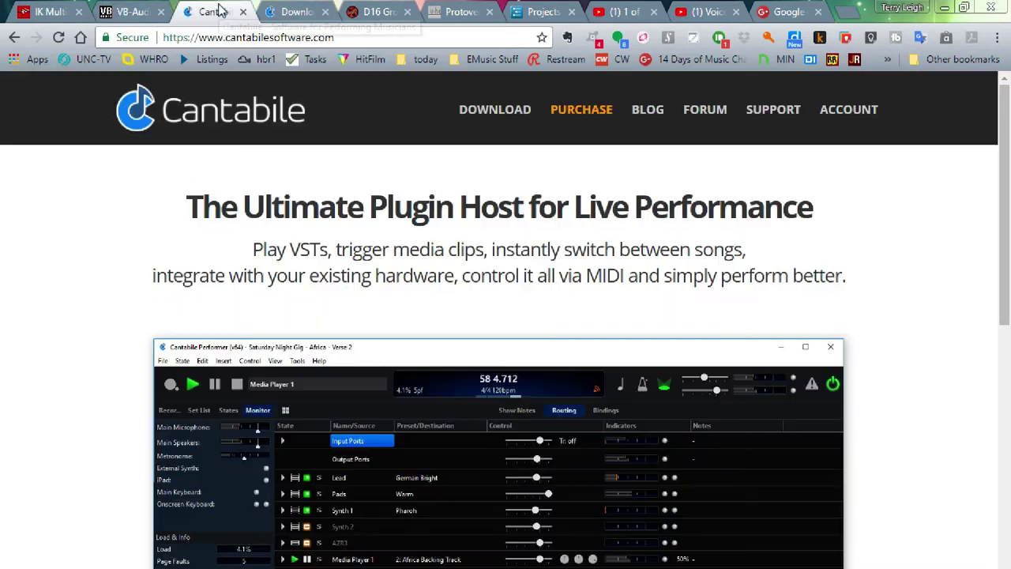
Step: View the Cantabile download page, then return to the IK Multimedia ARC System 2.5 page
left_click(289, 12)
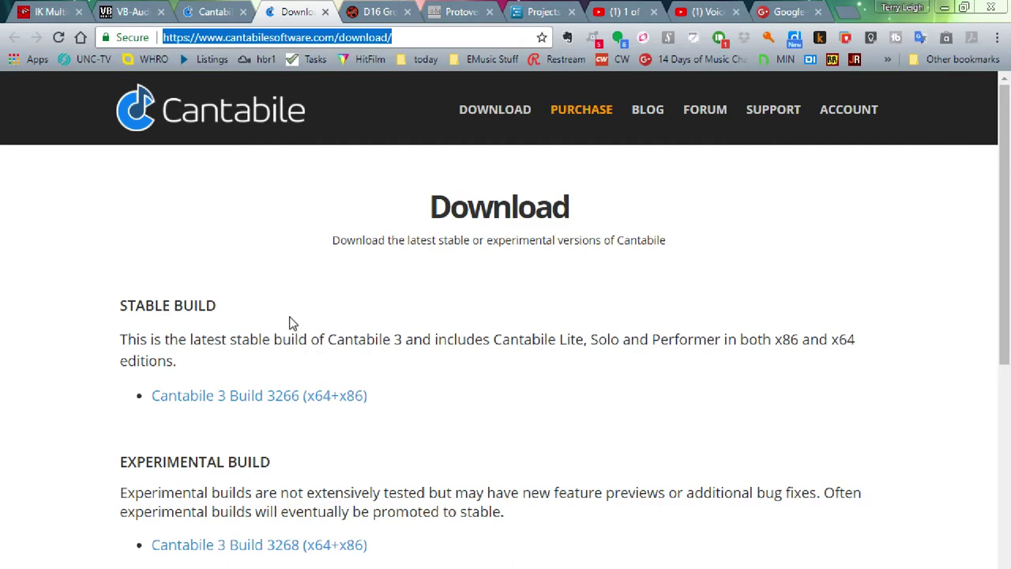
left_click(49, 12)
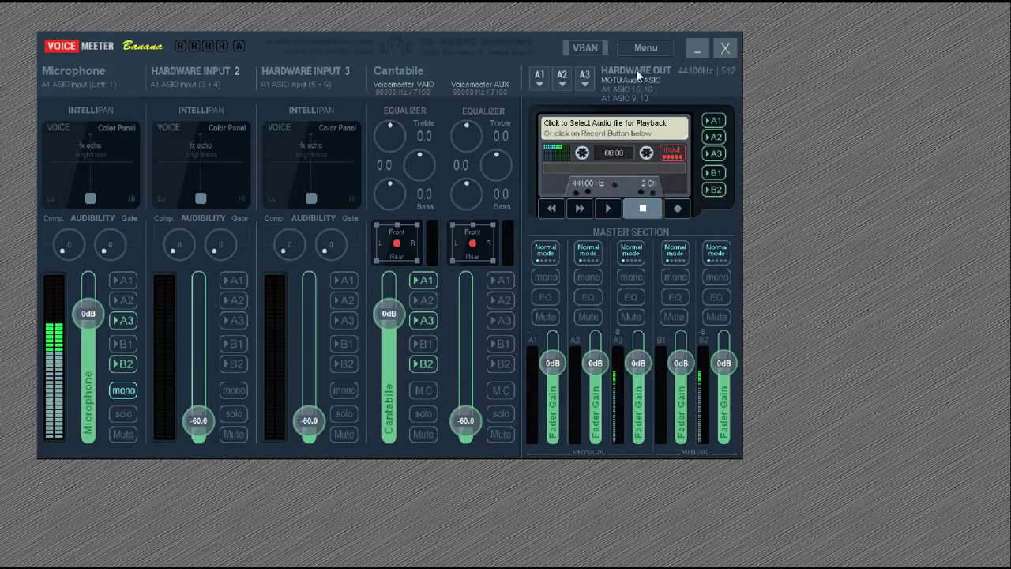
left_click(540, 77)
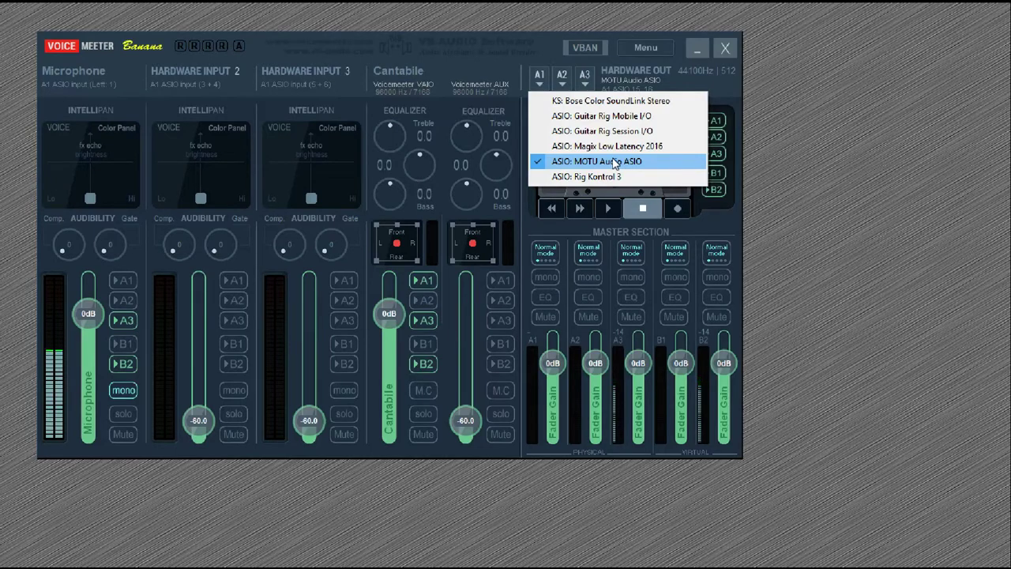
left_click(819, 99)
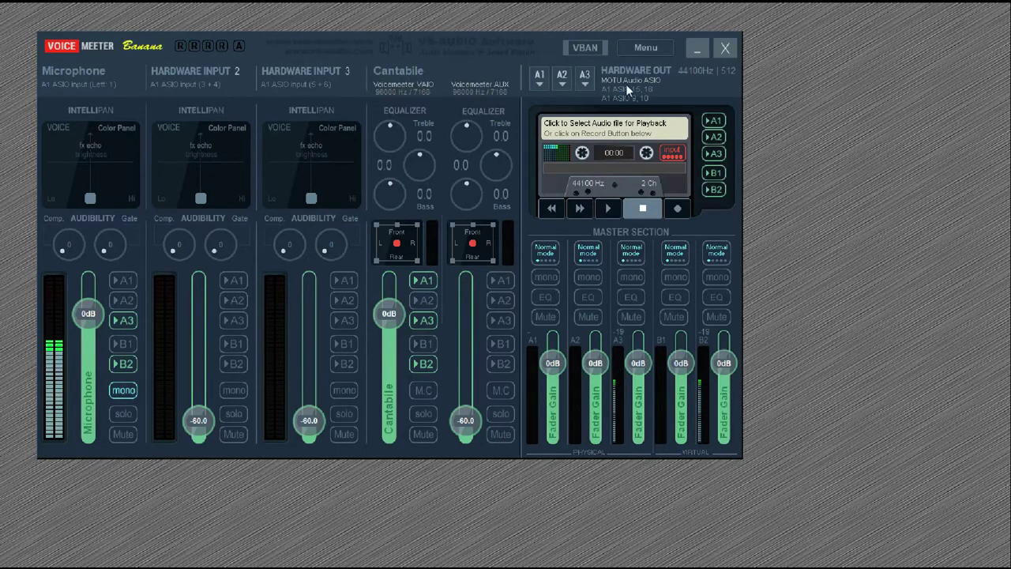
Step: Turn off A1 on the Cantabile strip and centre the Windows Sound playback dialog
left_click(425, 283)
left_click_drag(0, 178, 481, 127)
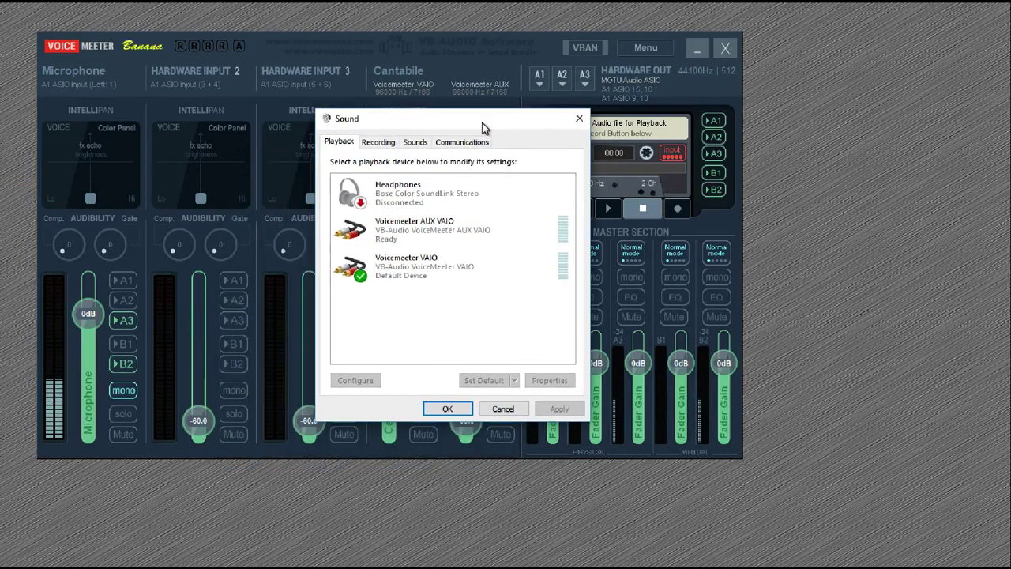
Step: Inspect the Voicemeeter VAIO and AUX VAIO device menus, keep VAIO selected, and move the dialog left
right_click(443, 267)
left_click(413, 225)
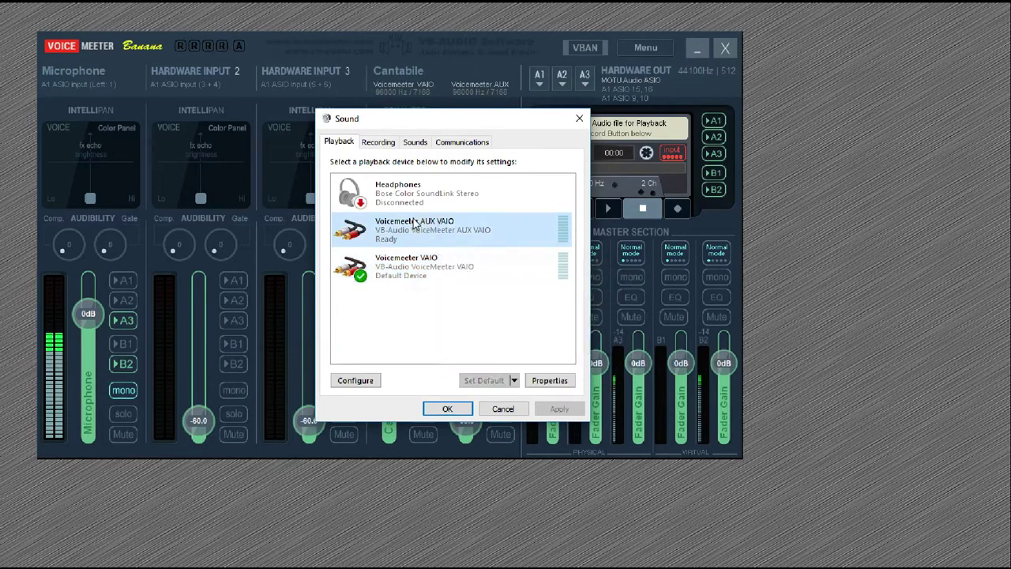
right_click(413, 224)
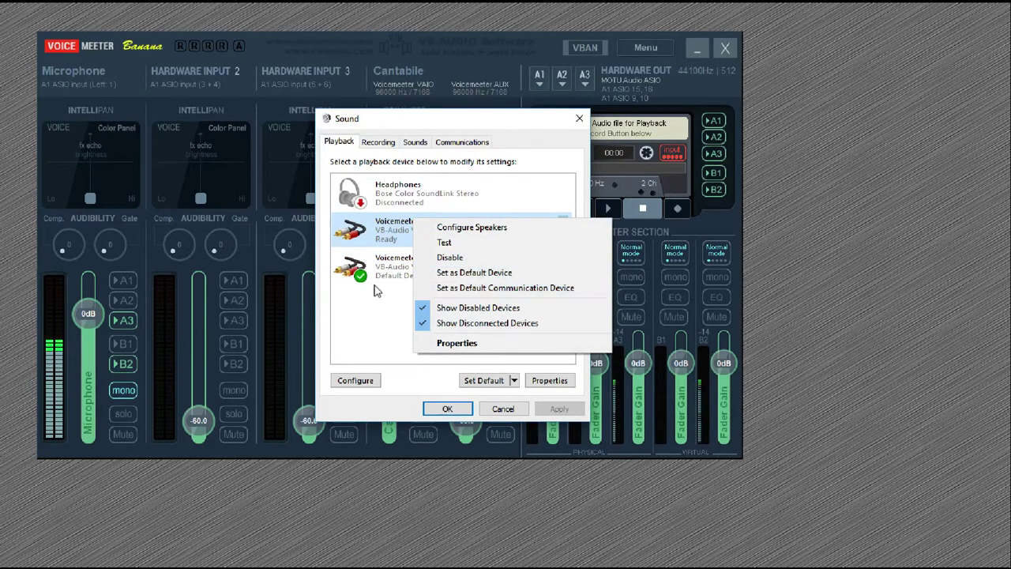
left_click(394, 264)
right_click(402, 266)
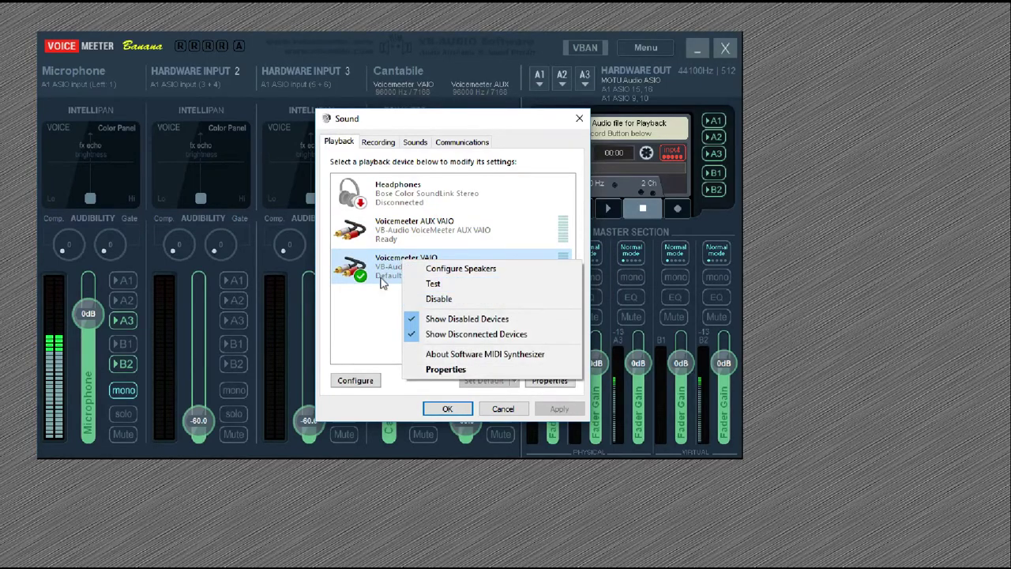
right_click(378, 264)
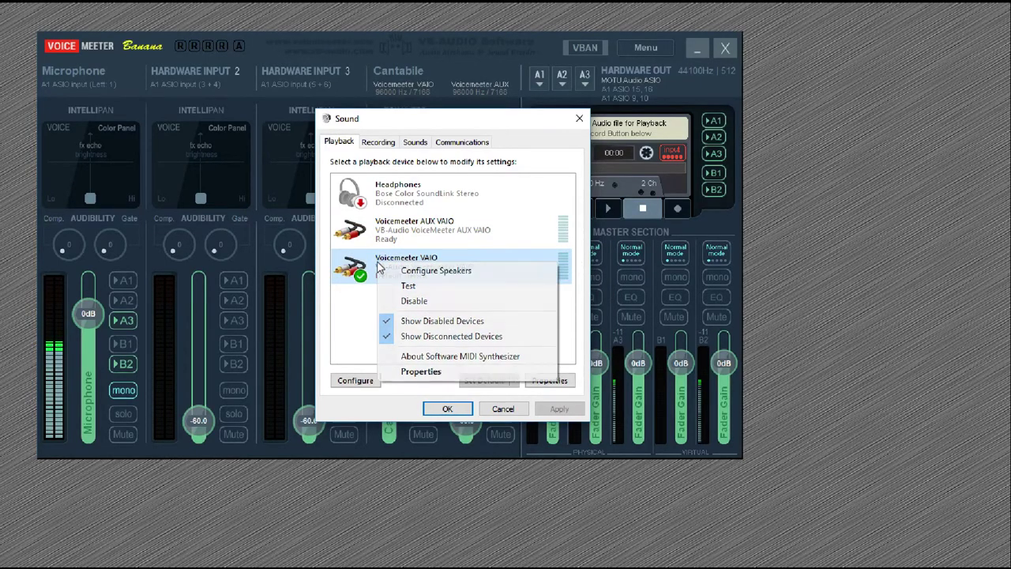
left_click(356, 316)
left_click(435, 273)
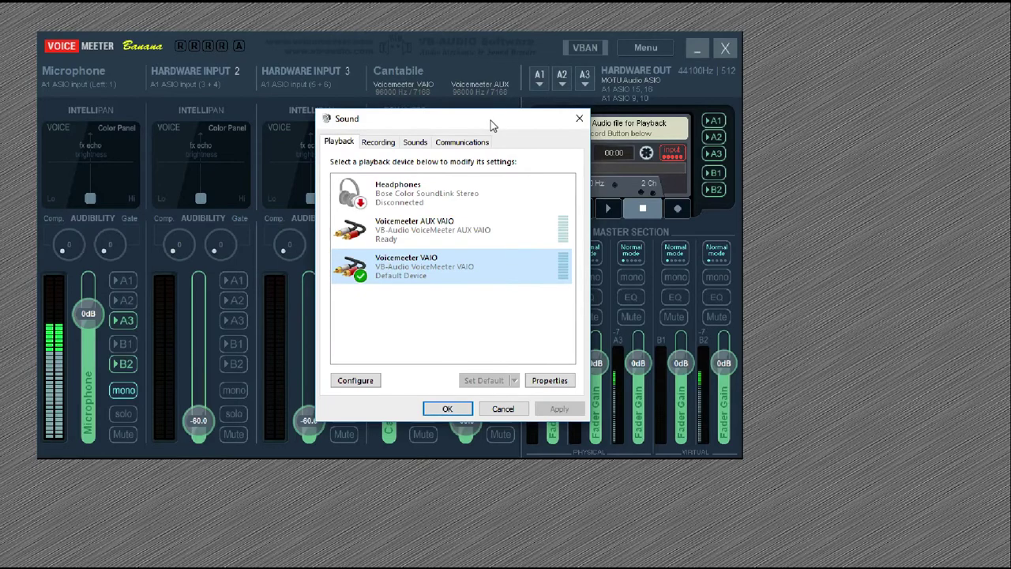
left_click_drag(491, 120, 0, 212)
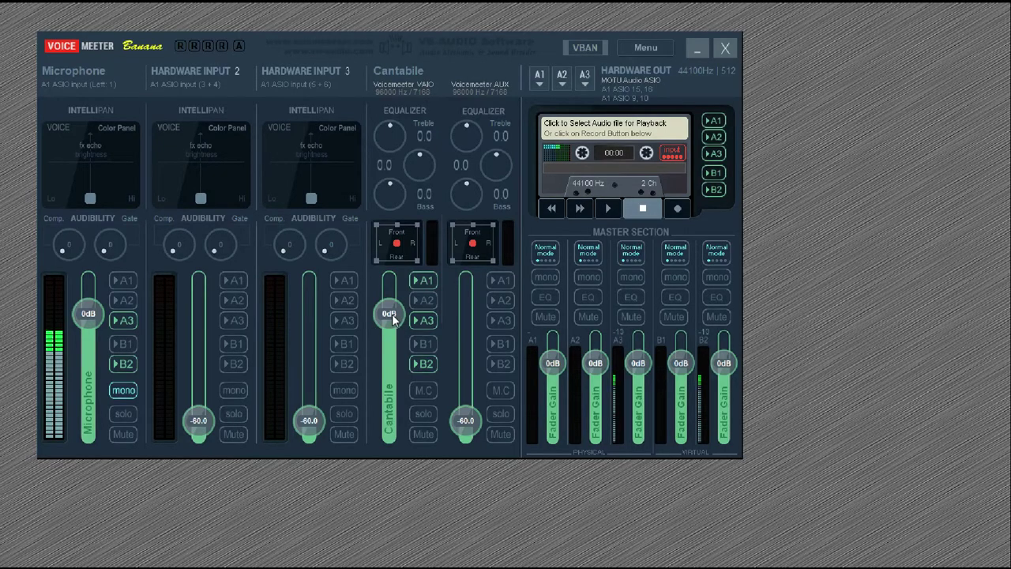
Step: Turn the Cantabile strip's A1 output back on
left_click(424, 281)
left_click(424, 281)
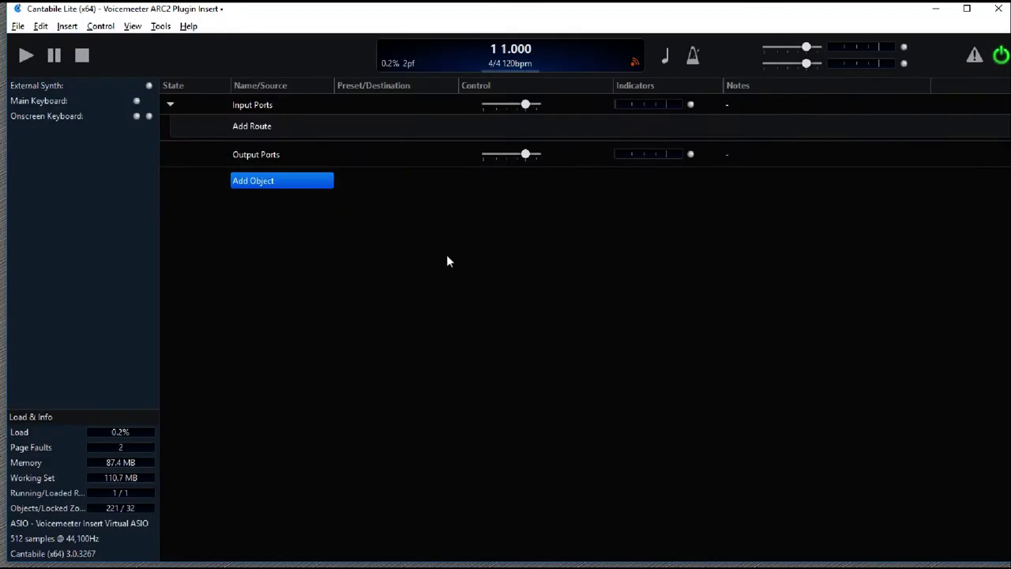
Step: In Tools > Options, confirm the Voicemeeter Insert Virtual ASIO driver and go to Audio Ports
left_click(160, 26)
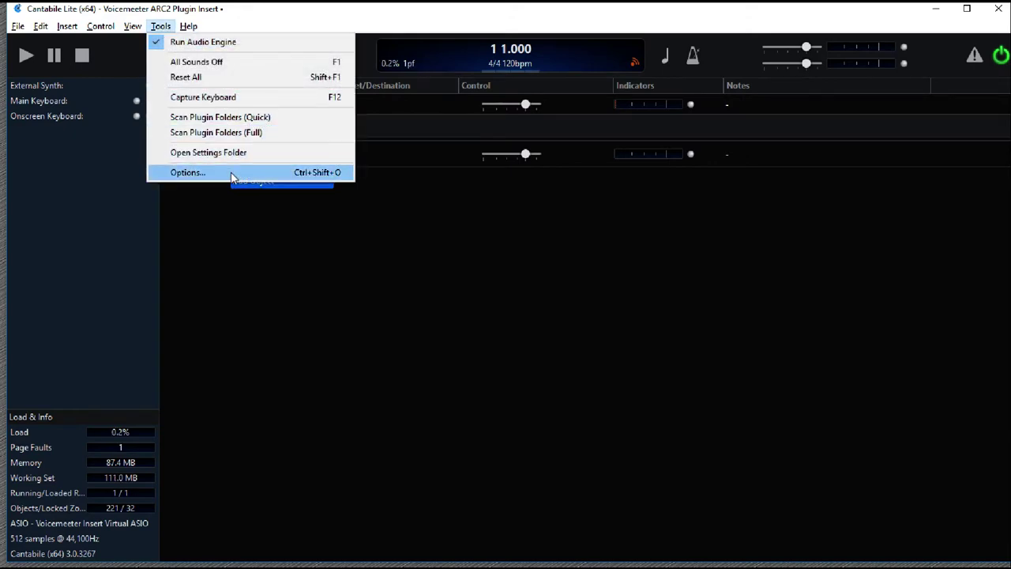
left_click(189, 172)
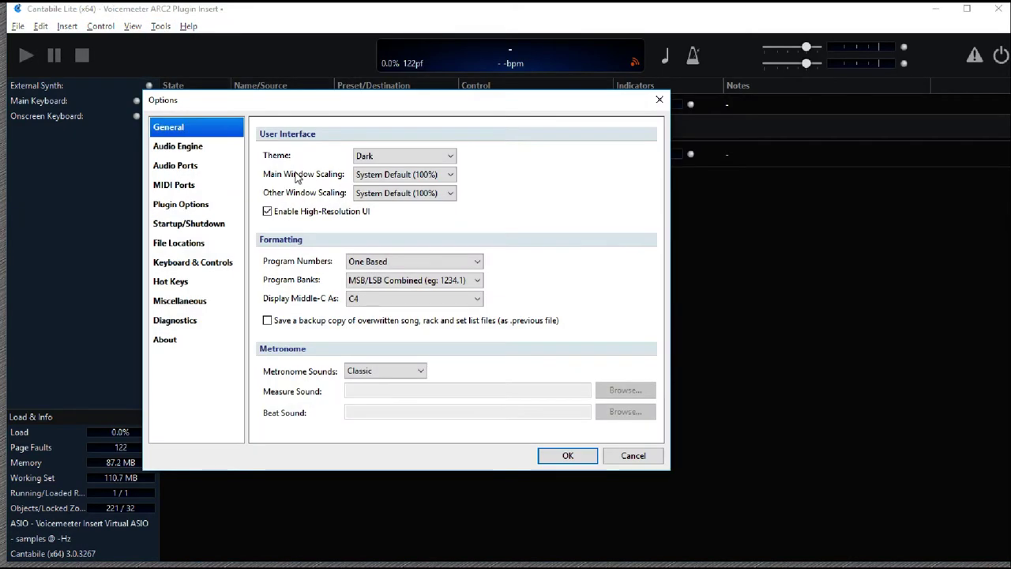
left_click(192, 156)
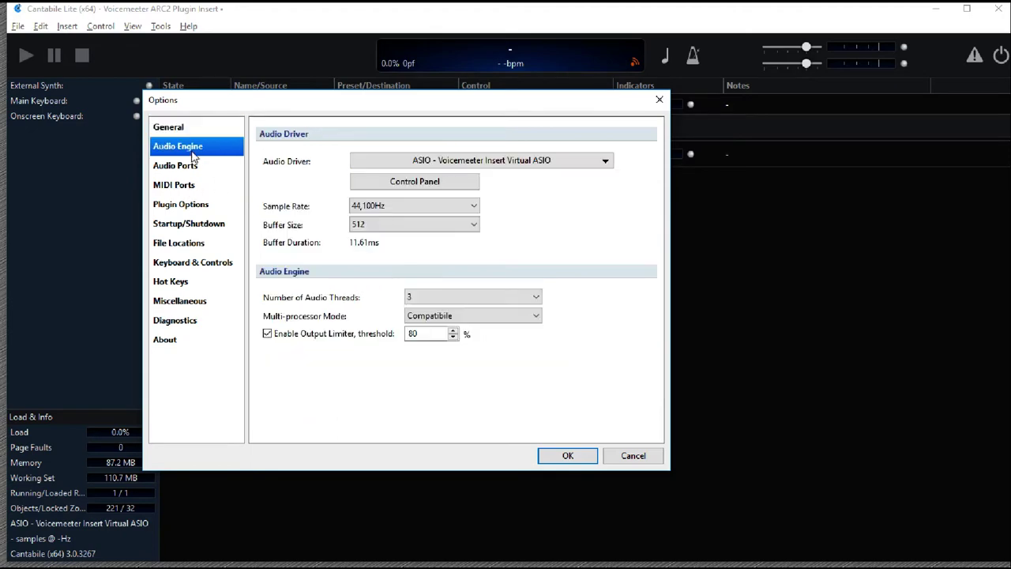
left_click(551, 163)
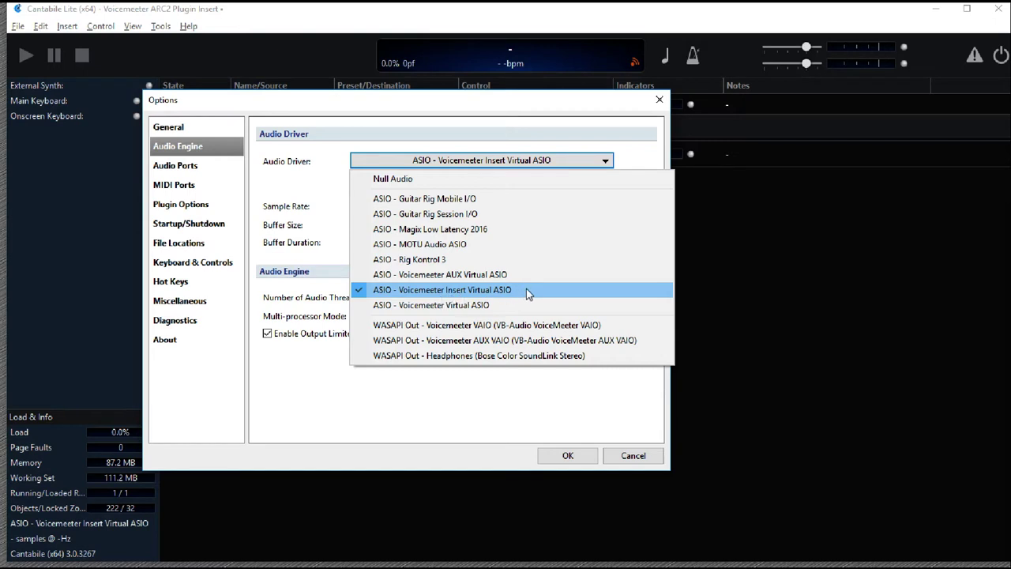
left_click(527, 415)
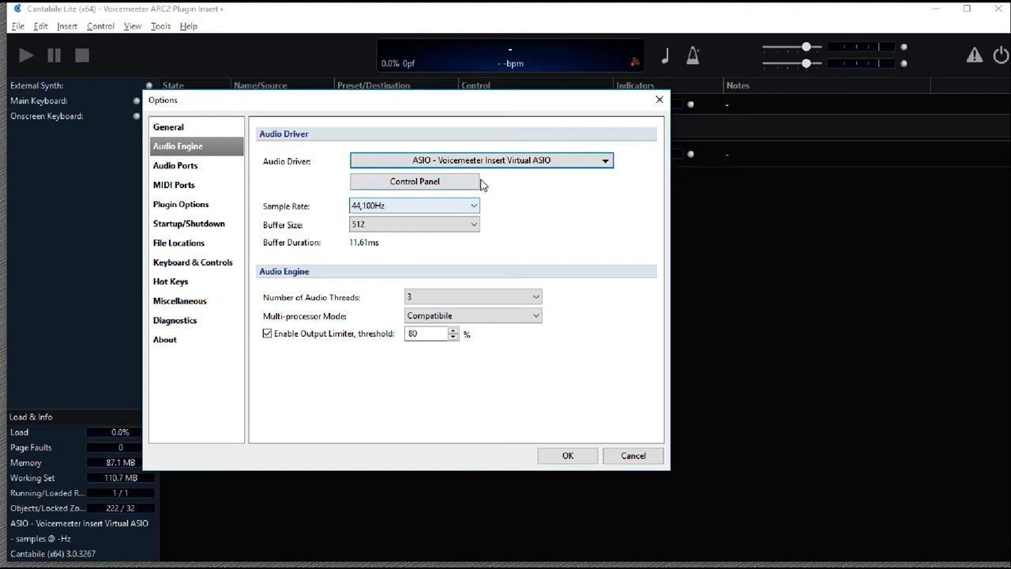
left_click(198, 169)
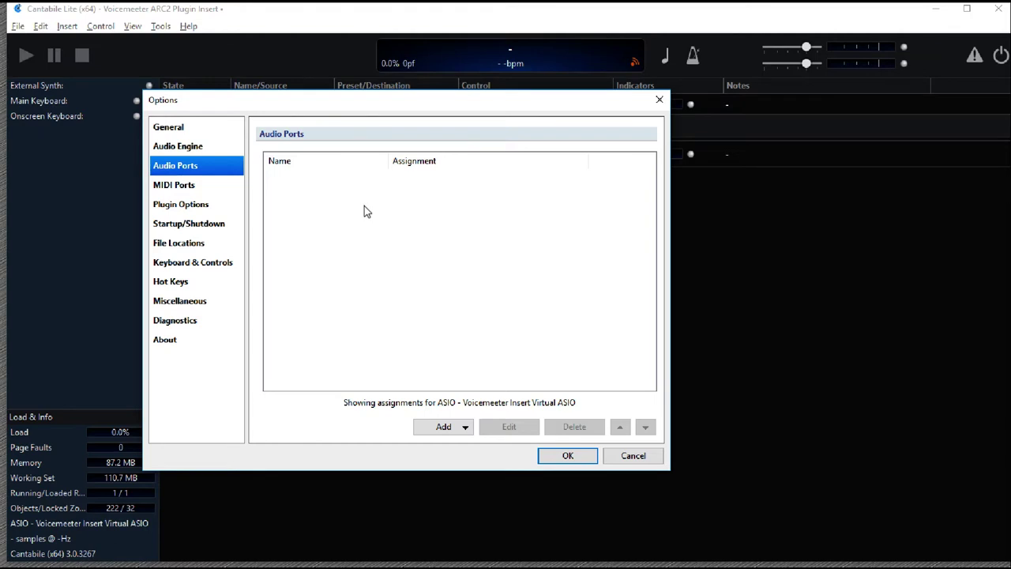
Step: Add a stereo input port named 'Windows Audio VAIO'
left_click(451, 429)
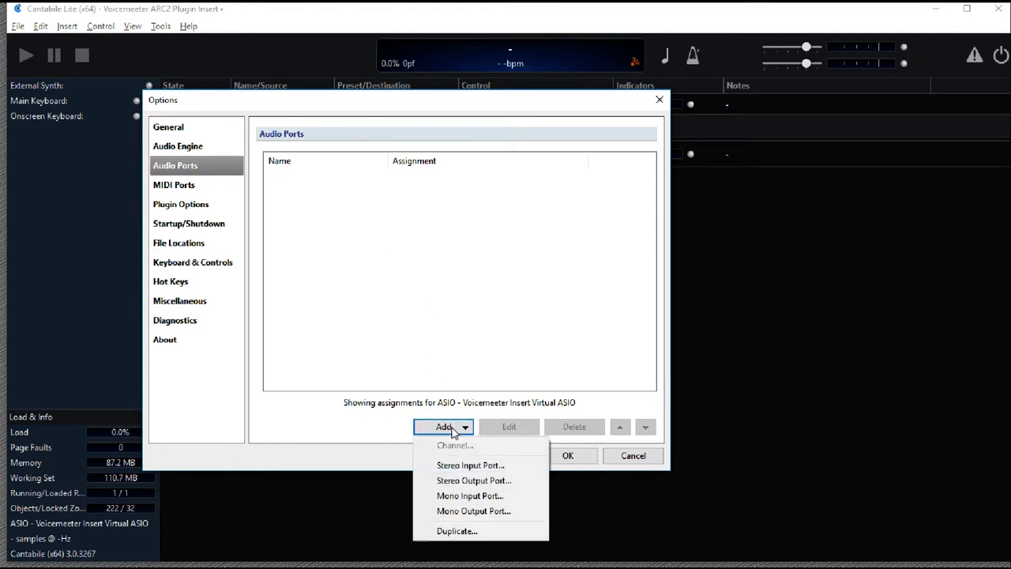
left_click(467, 466)
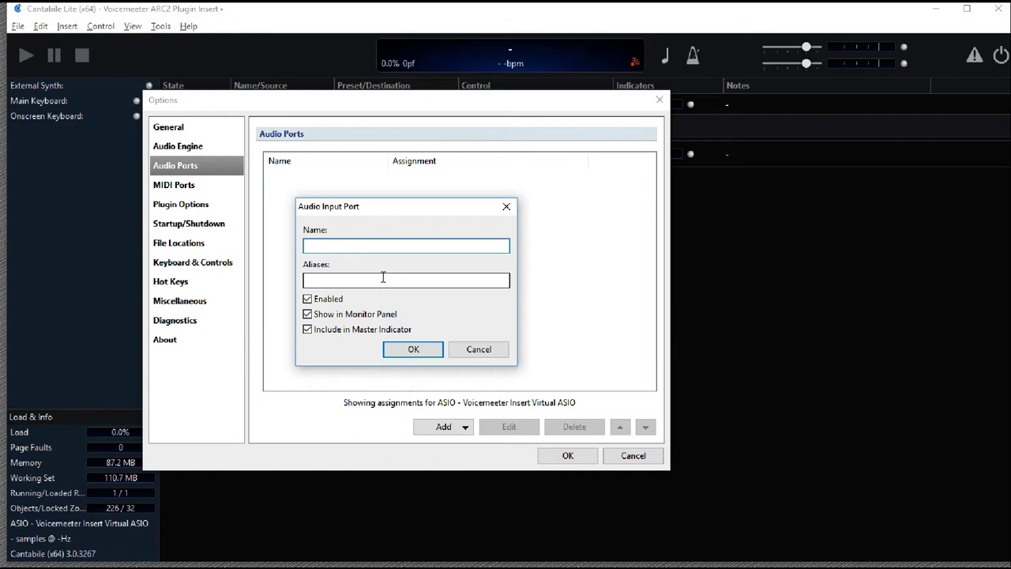
type("Windows Audio VAIO Insert In")
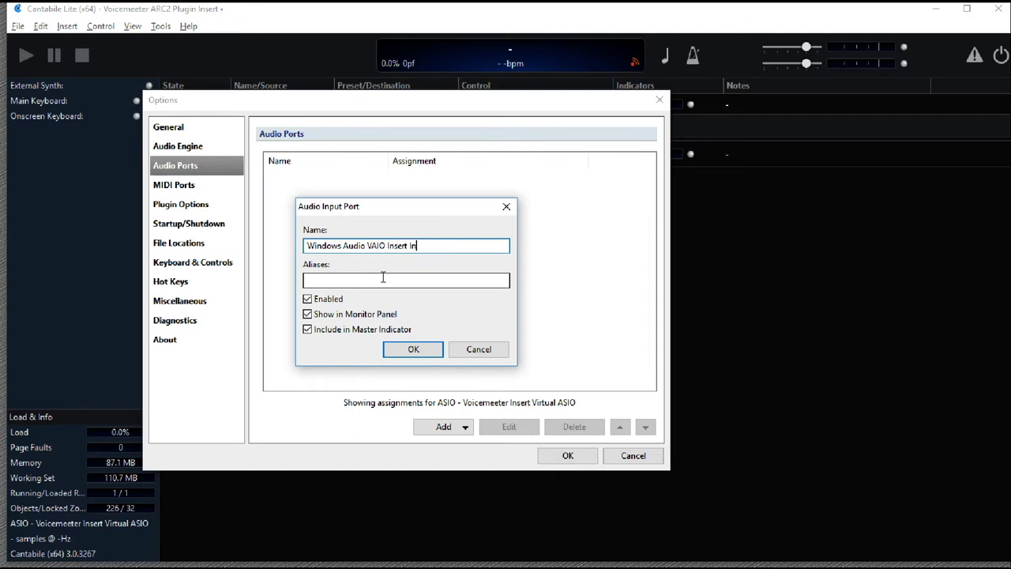
key("Return")
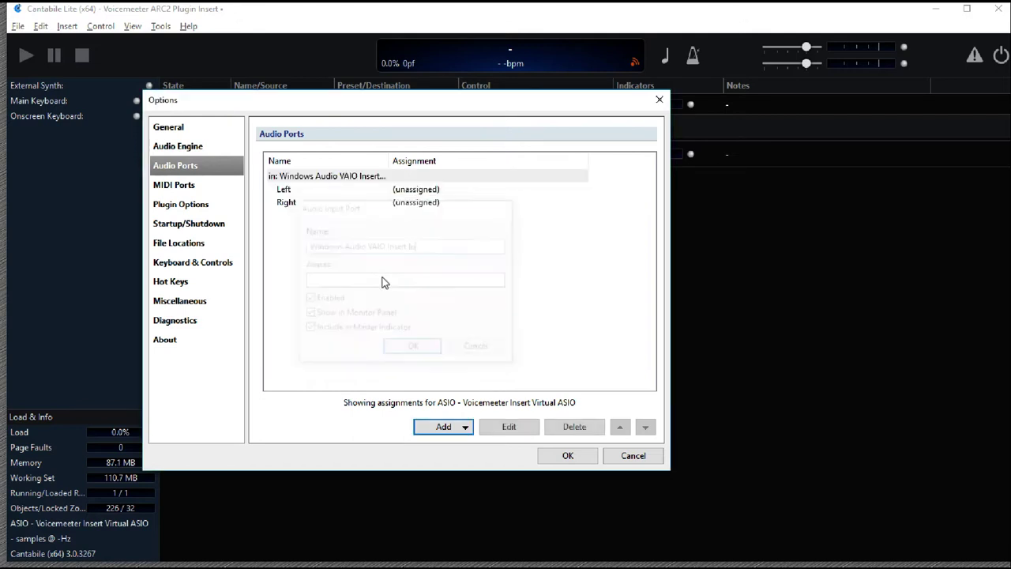
Step: Assign the input port's Left channel to IN#4 Left
double_click(402, 192)
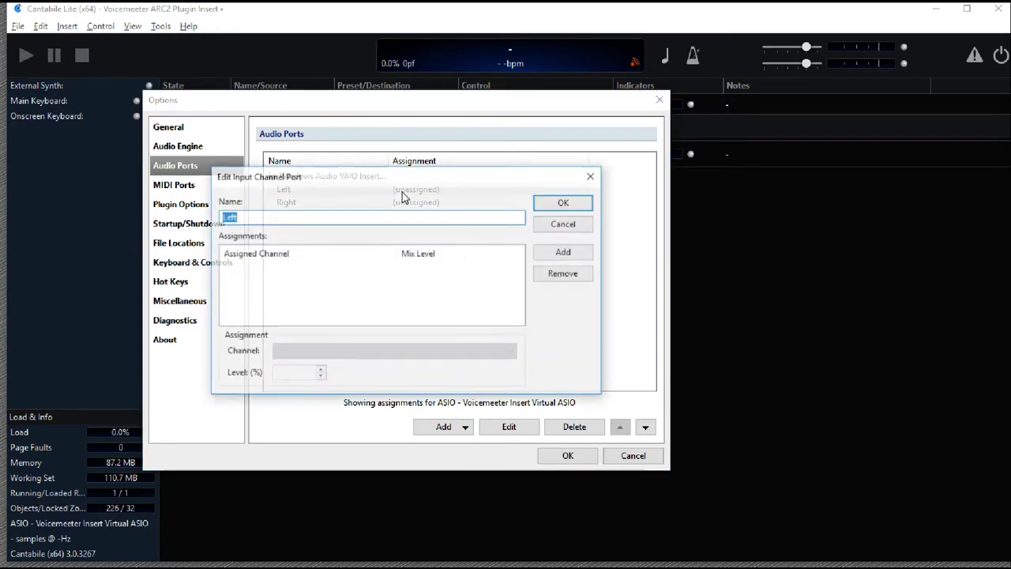
left_click(564, 252)
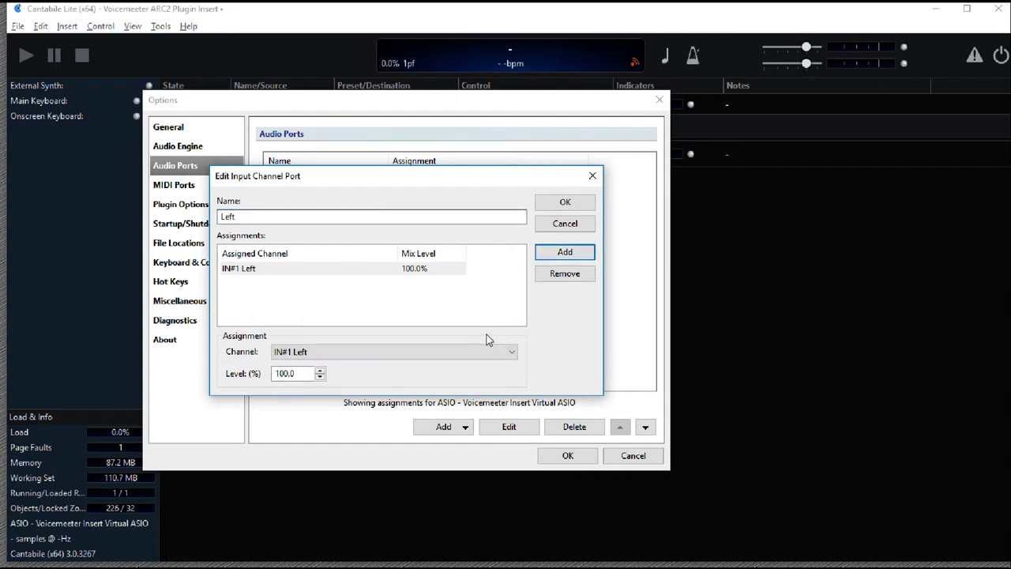
left_click(437, 353)
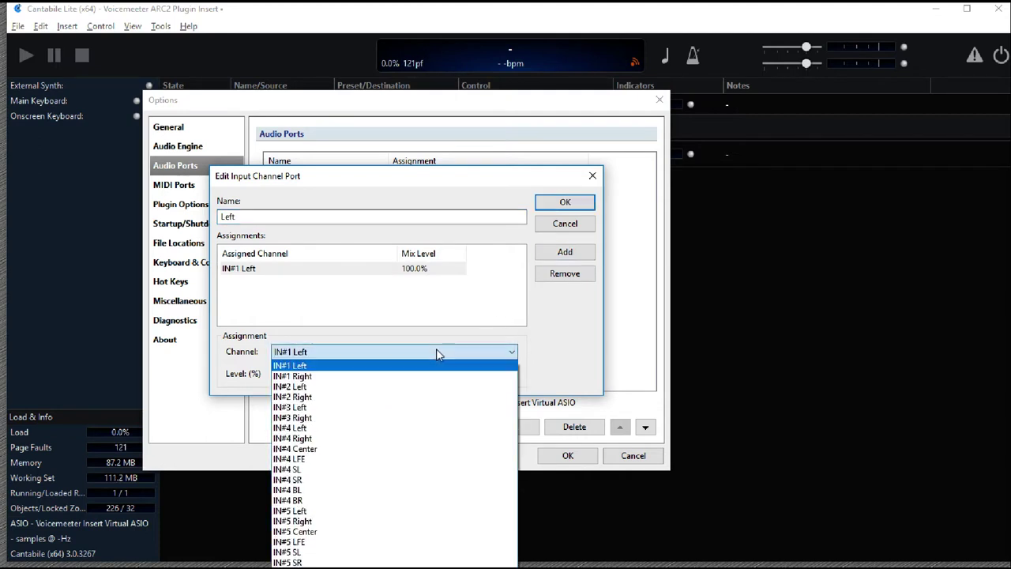
left_click(314, 433)
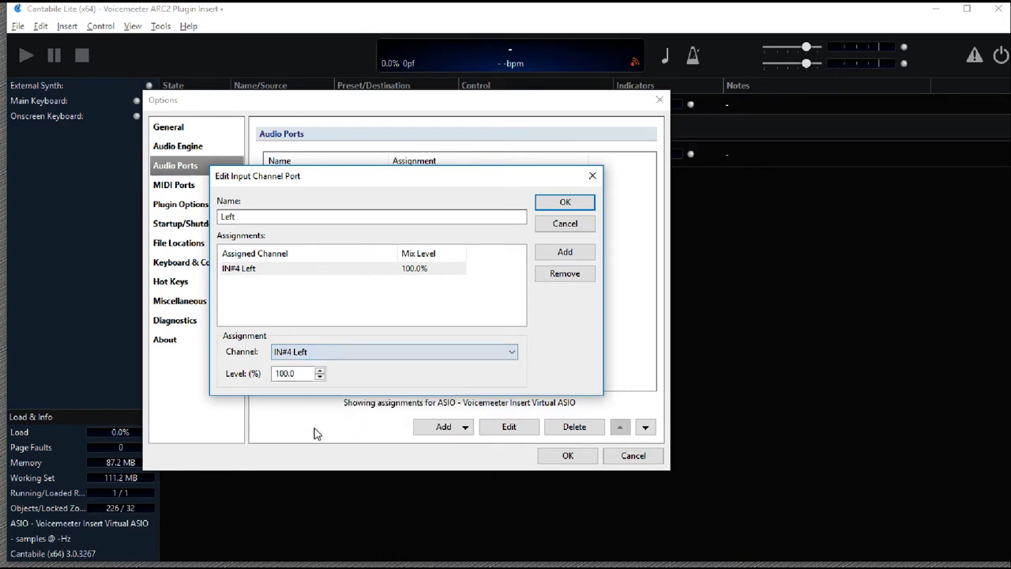
double_click(300, 373)
left_click(438, 222)
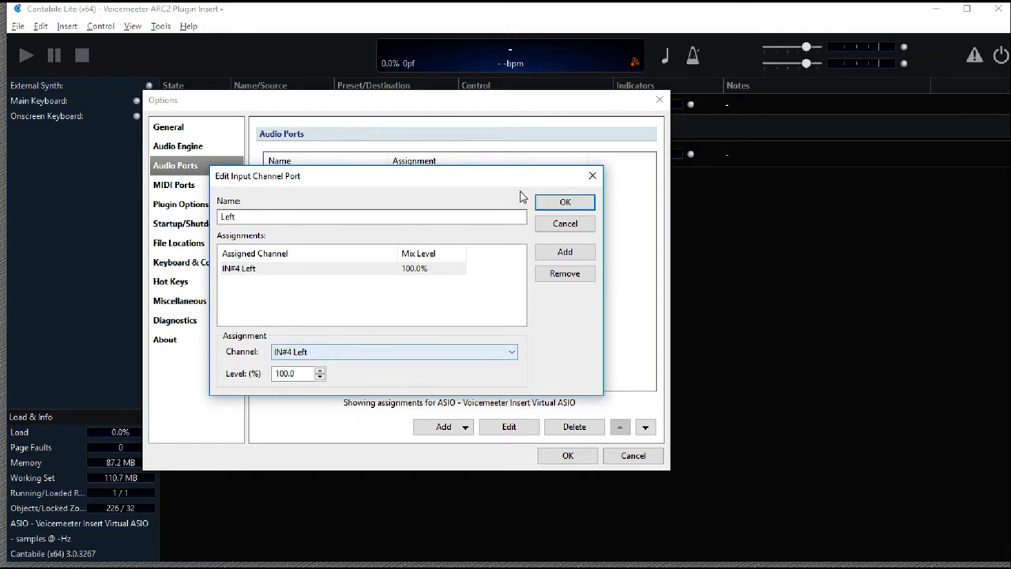
left_click(557, 200)
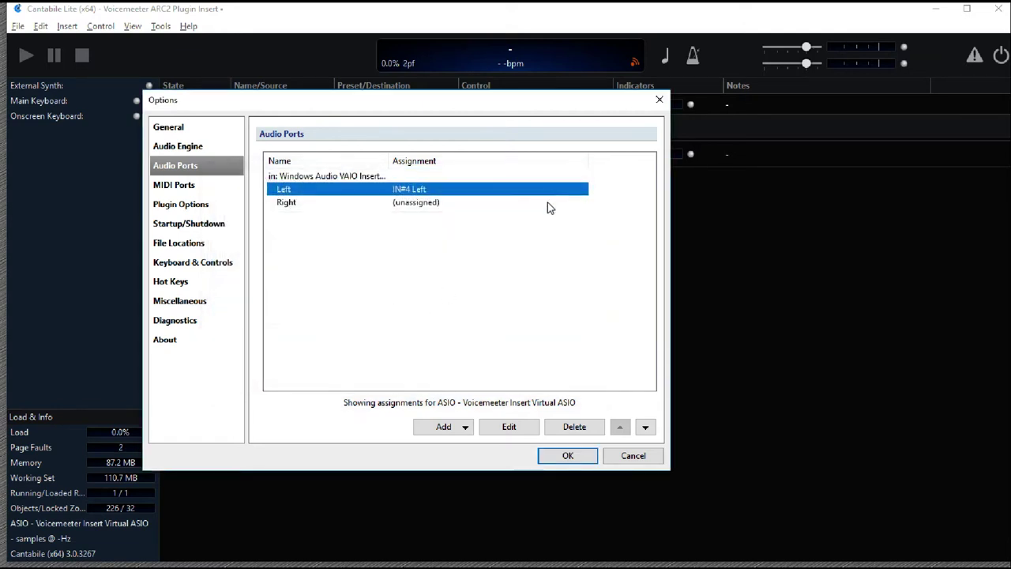
Step: Assign the input port's Right channel to IN#4 Right, then add a new stereo output port
double_click(424, 203)
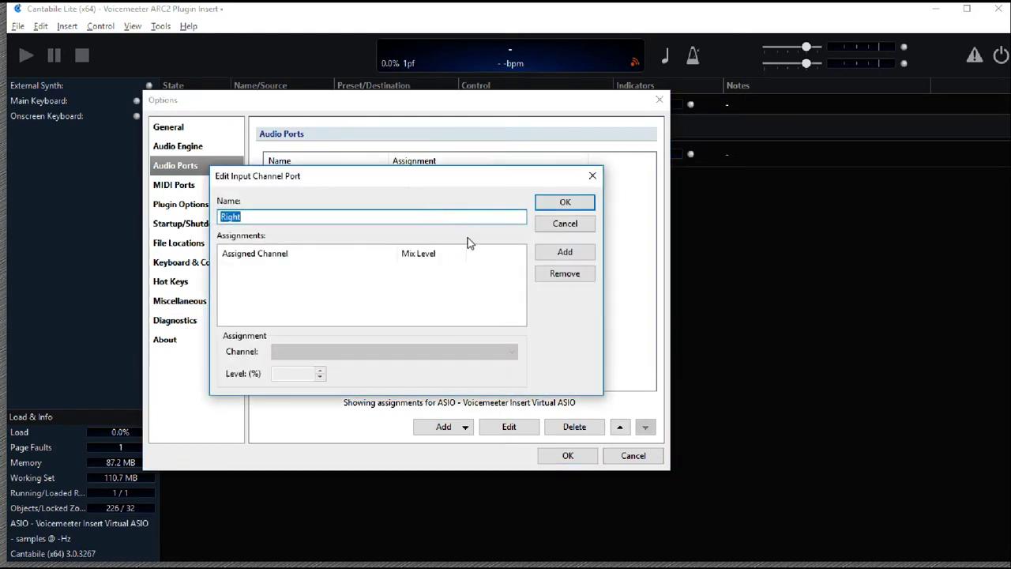
left_click(565, 251)
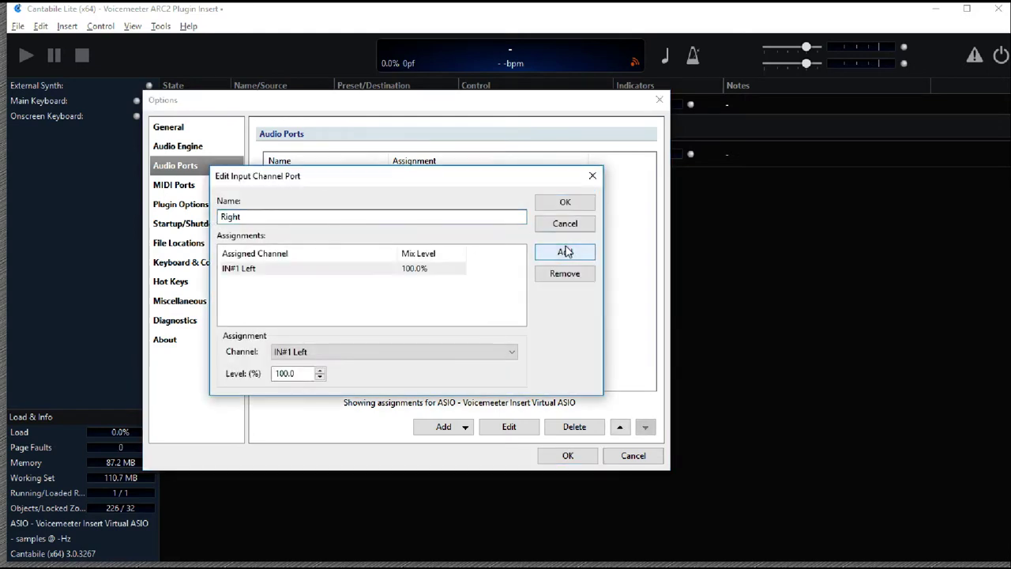
left_click(450, 352)
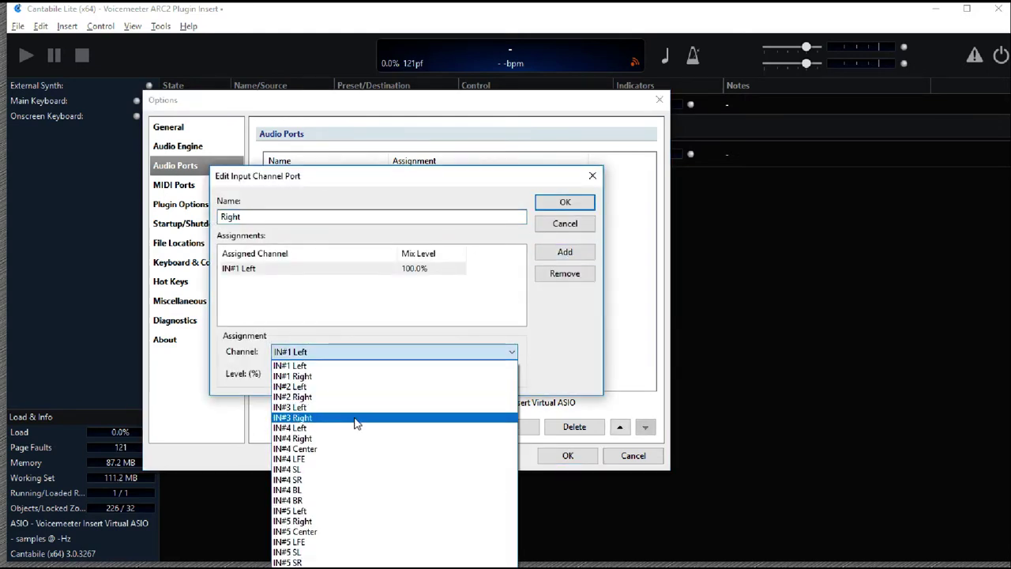
left_click(335, 439)
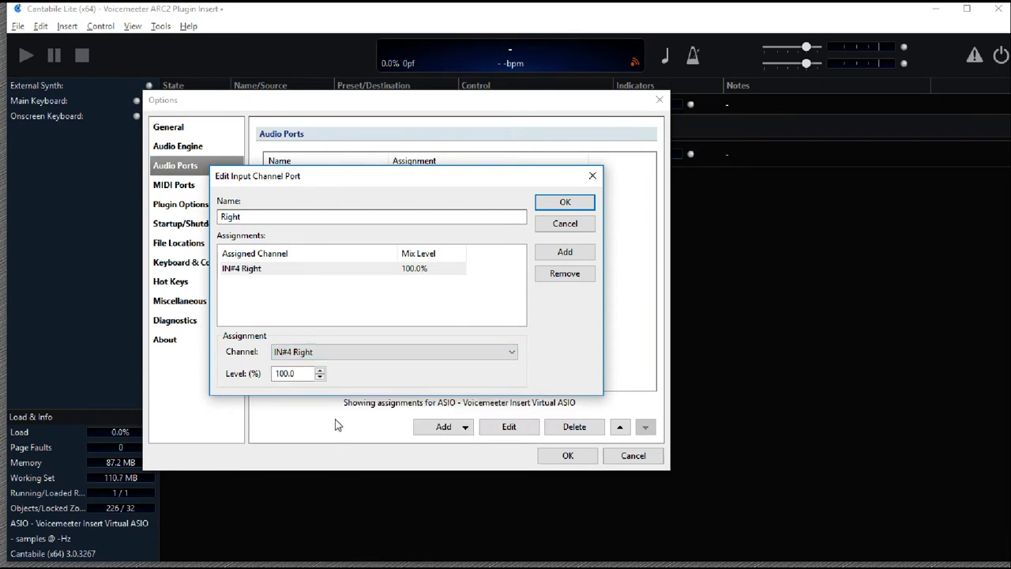
left_click(564, 203)
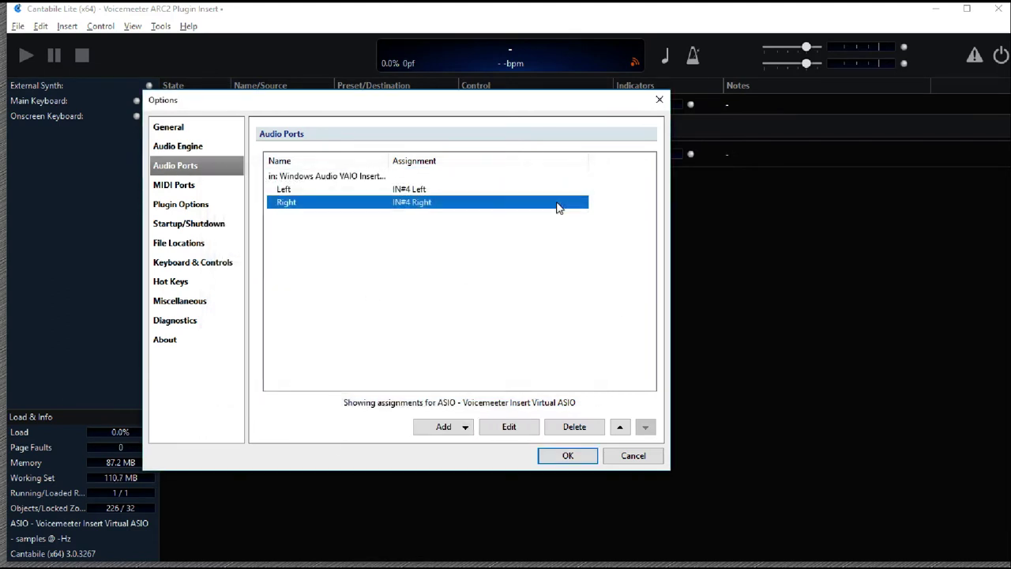
left_click(456, 427)
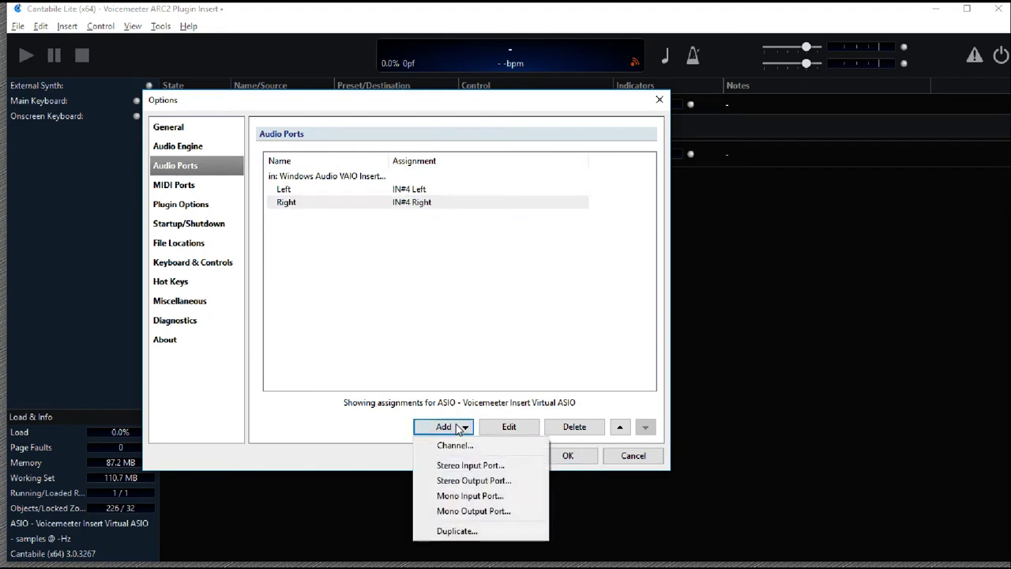
left_click(479, 484)
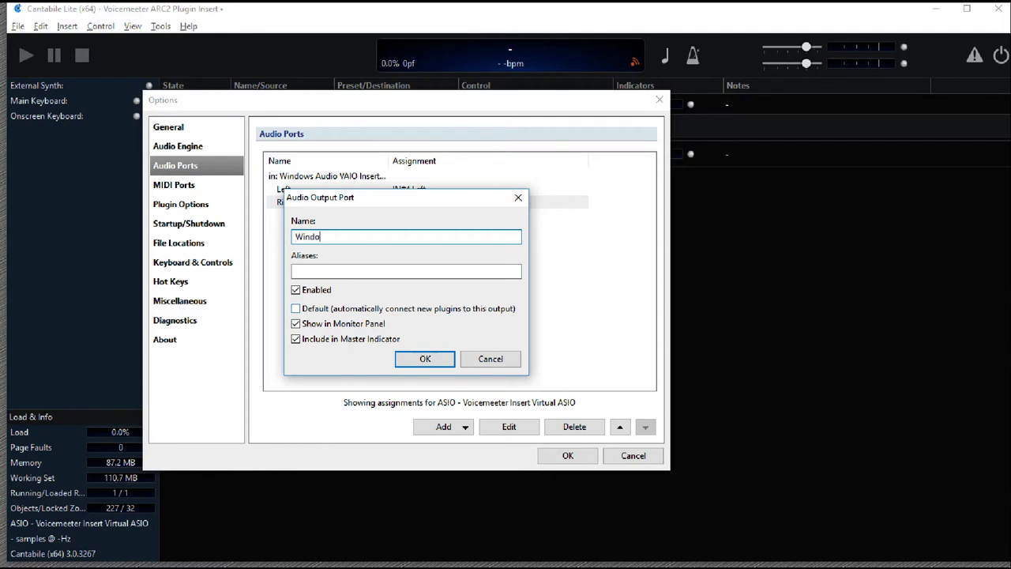
Step: Enter 'Windows Audio VAIO Return' as the new output port's name
type("Windows Audi")
type("o")
type(" A")
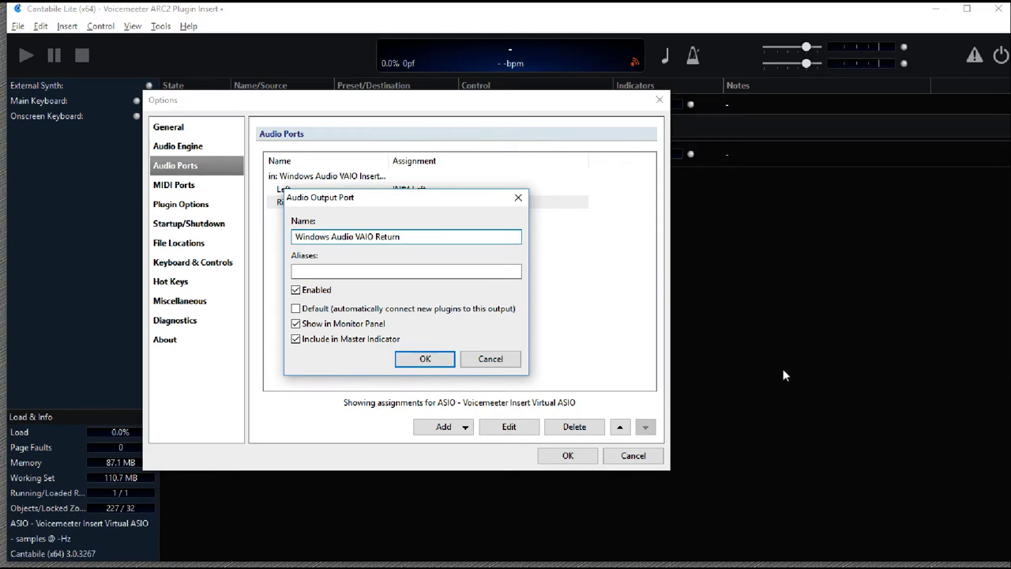
Step: Create the Windows Audio VAIO Return port and map its Left to IN#4 Left
left_click(423, 361)
double_click(411, 231)
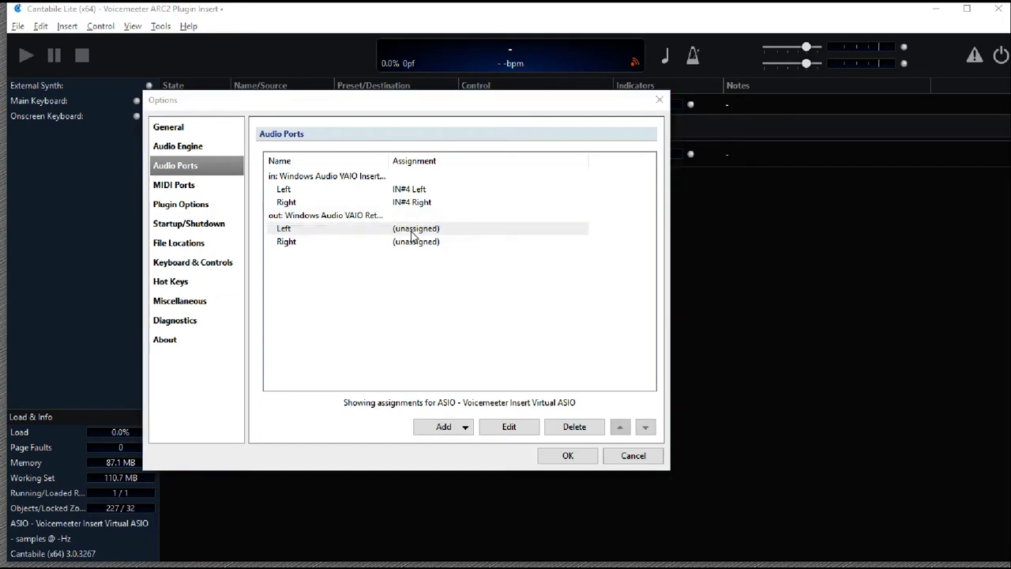
left_click(564, 252)
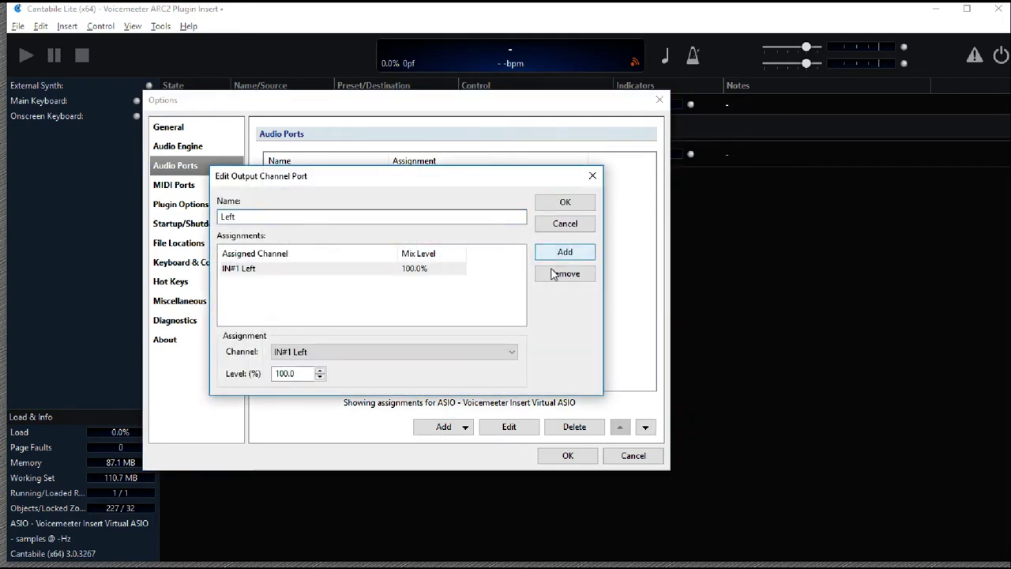
left_click(356, 361)
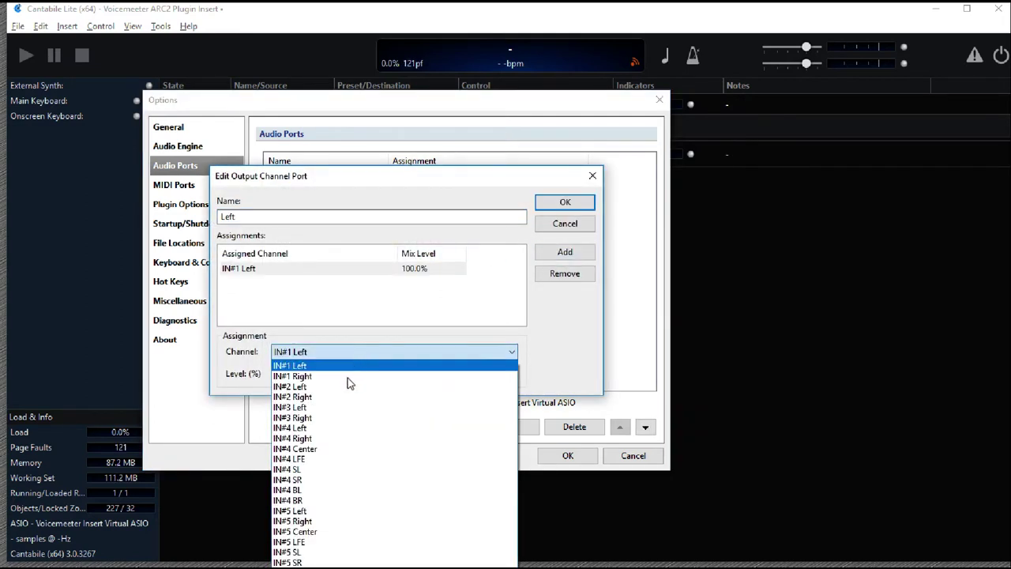
left_click(329, 430)
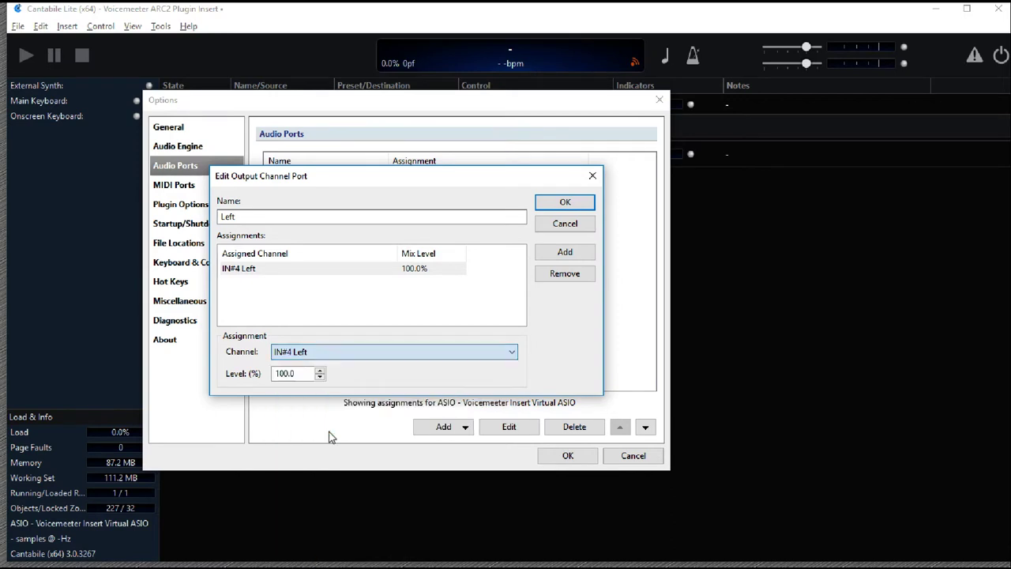
left_click(564, 202)
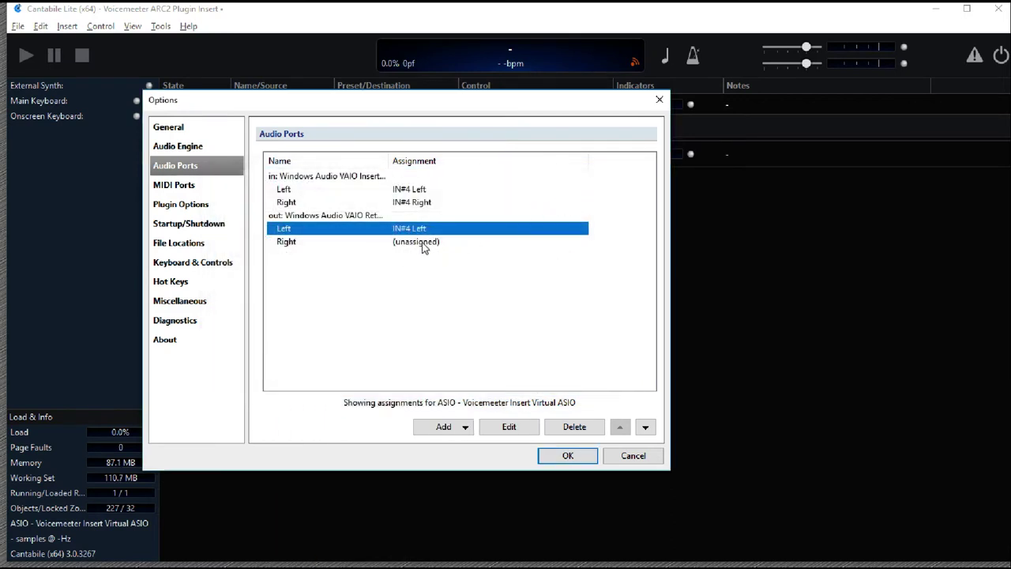
Step: Map the output port's Right channel to IN#4 Right
double_click(420, 242)
left_click(566, 253)
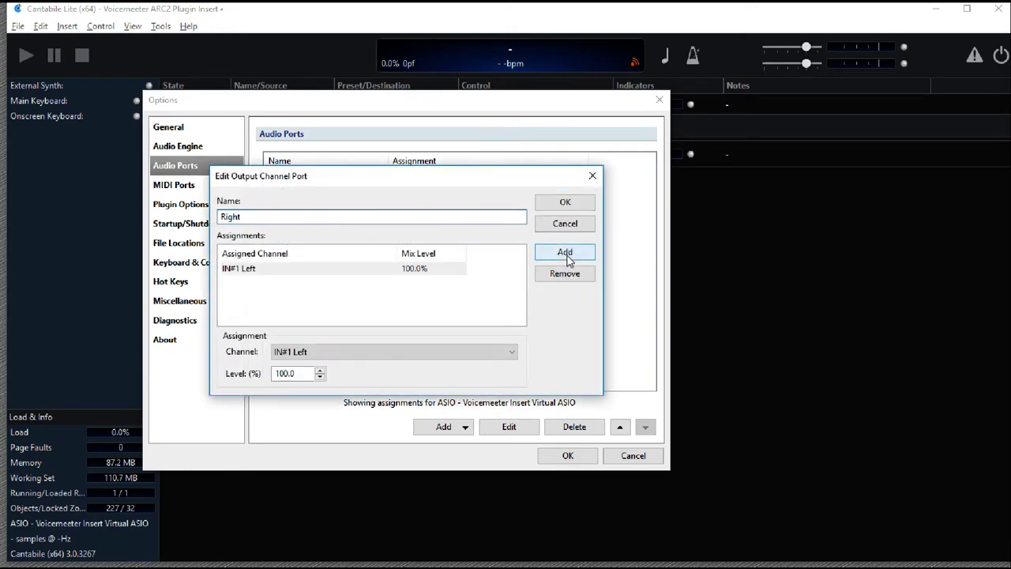
left_click(466, 355)
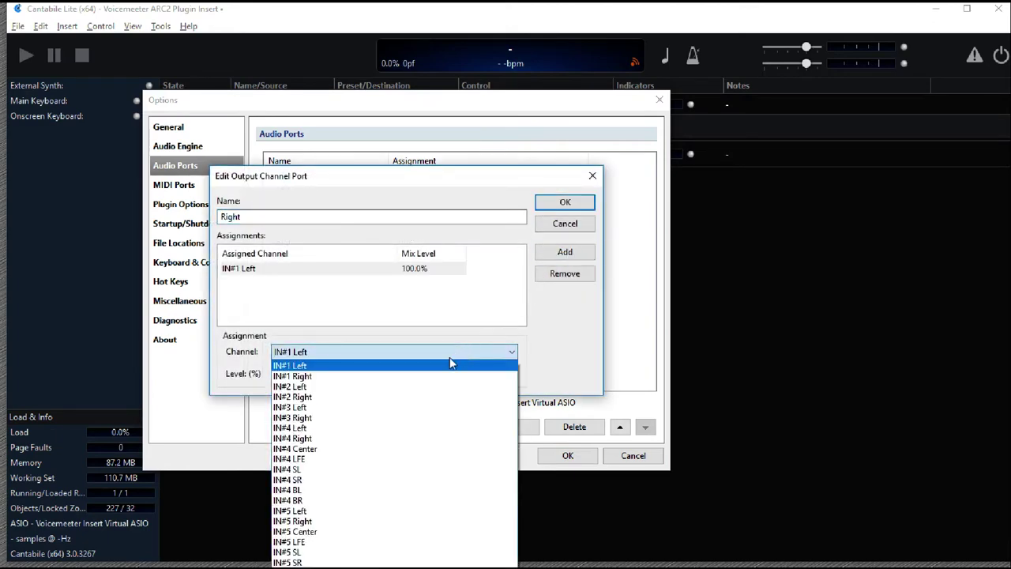
left_click(368, 439)
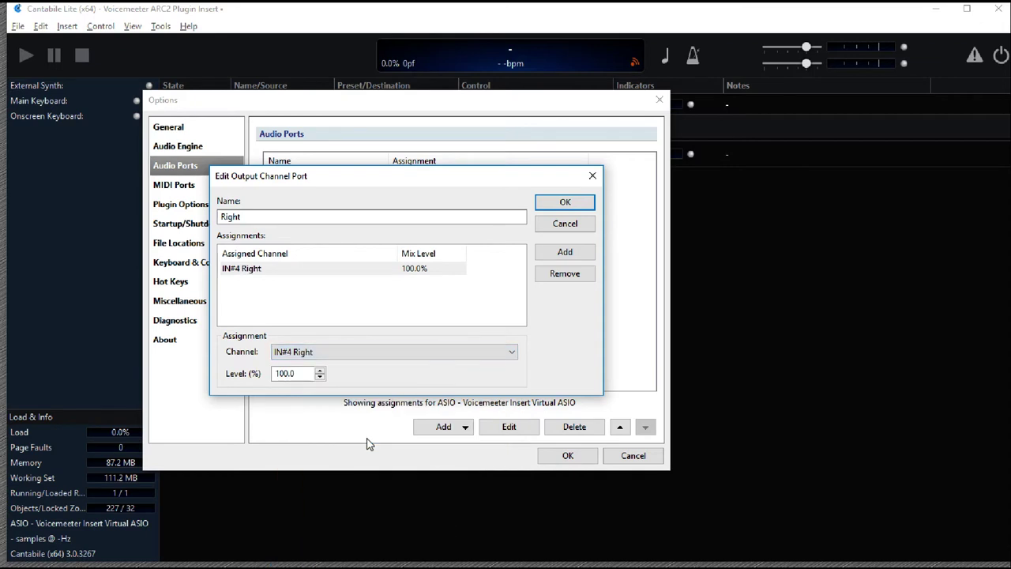
left_click(415, 352)
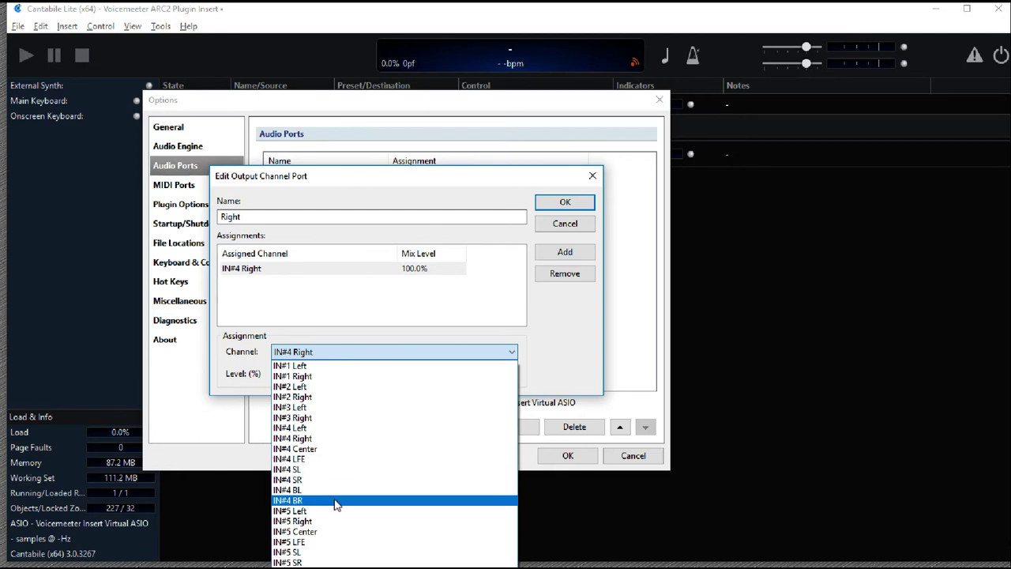
left_click(569, 323)
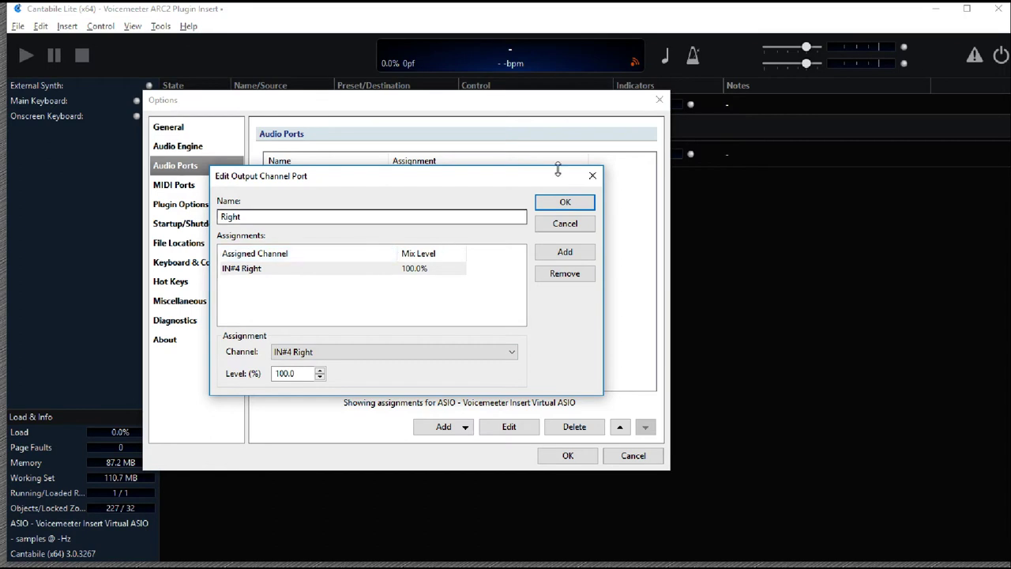
left_click(579, 203)
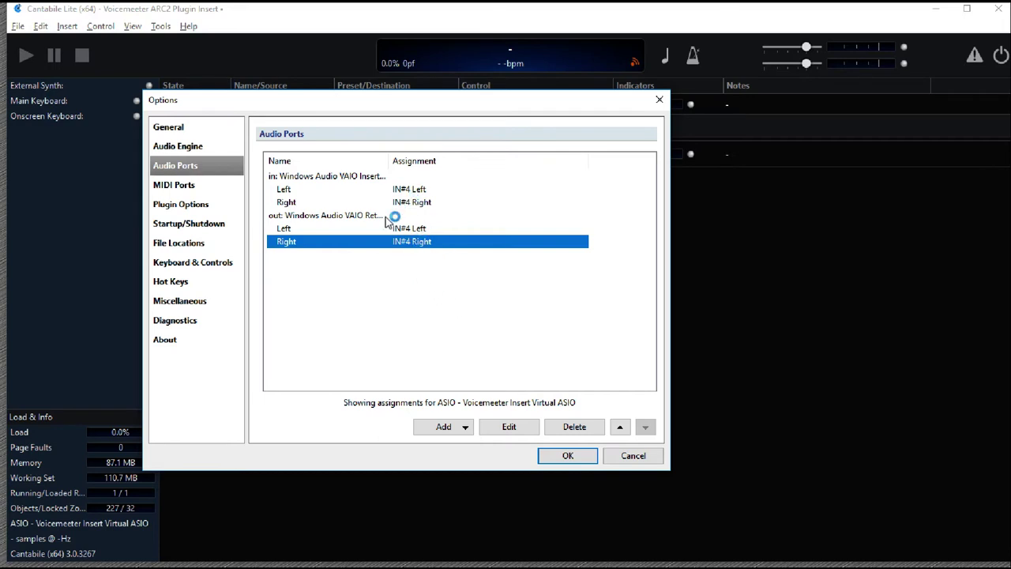
Step: Trim the VST plugin folder path to the effects-only folder, apply it, and run a full plugin rescan
left_click(190, 206)
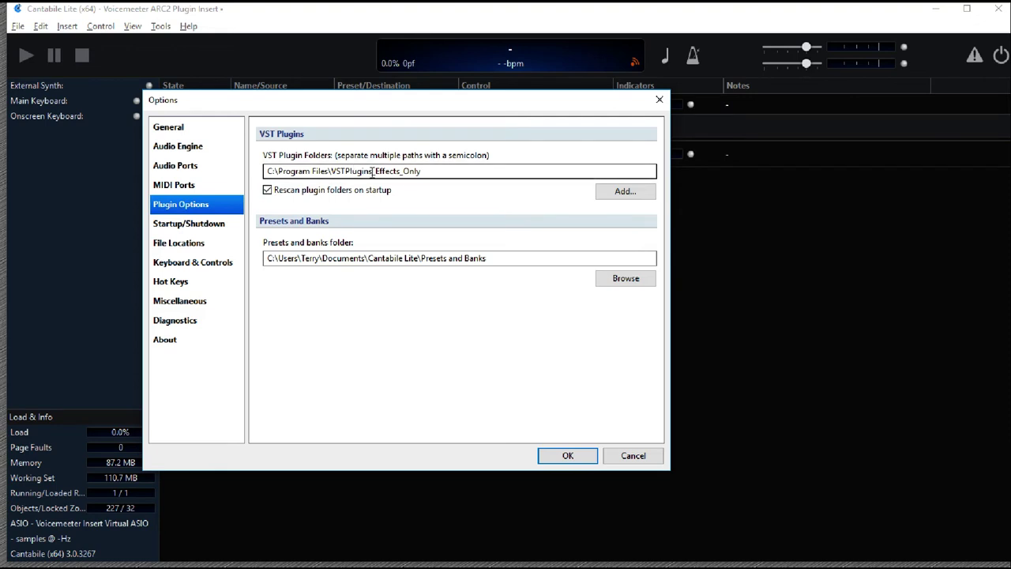
left_click_drag(375, 171, 266, 175)
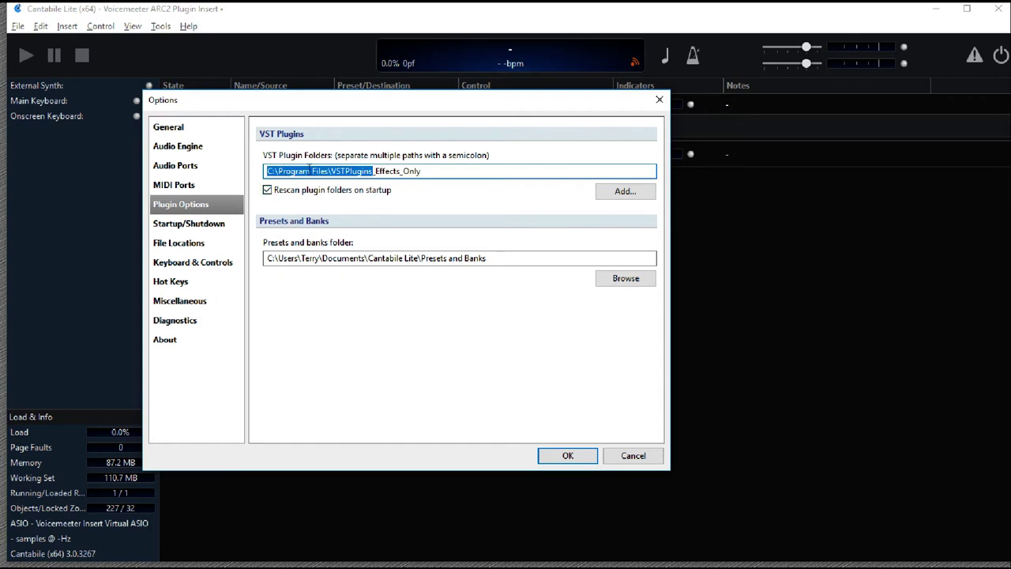
left_click(411, 171)
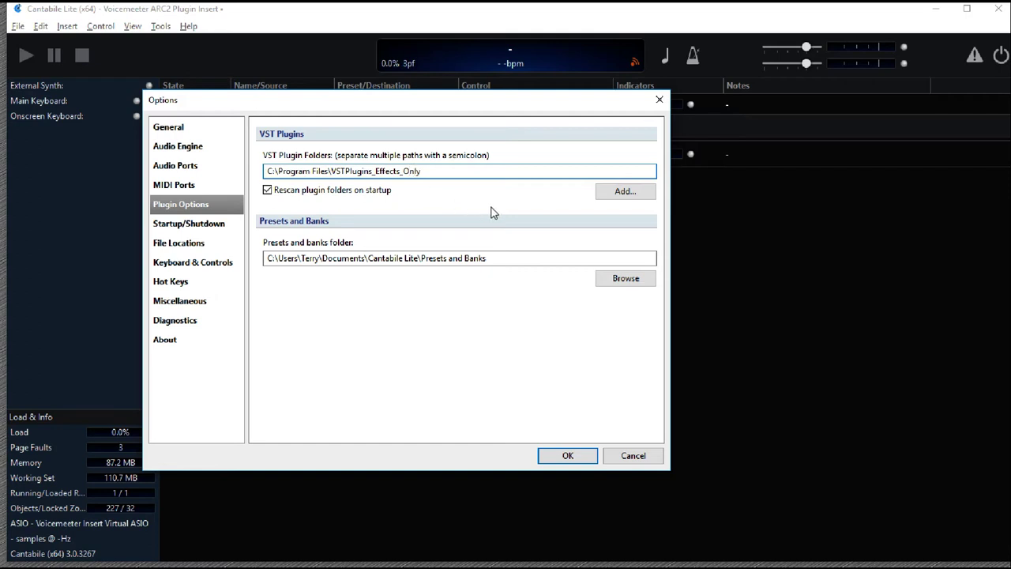
left_click(572, 455)
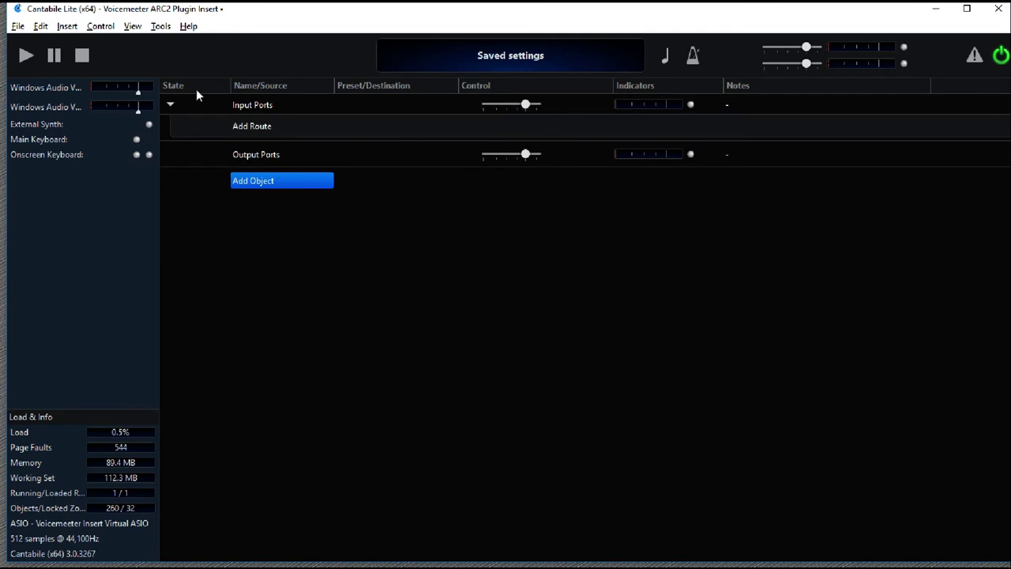
left_click(156, 28)
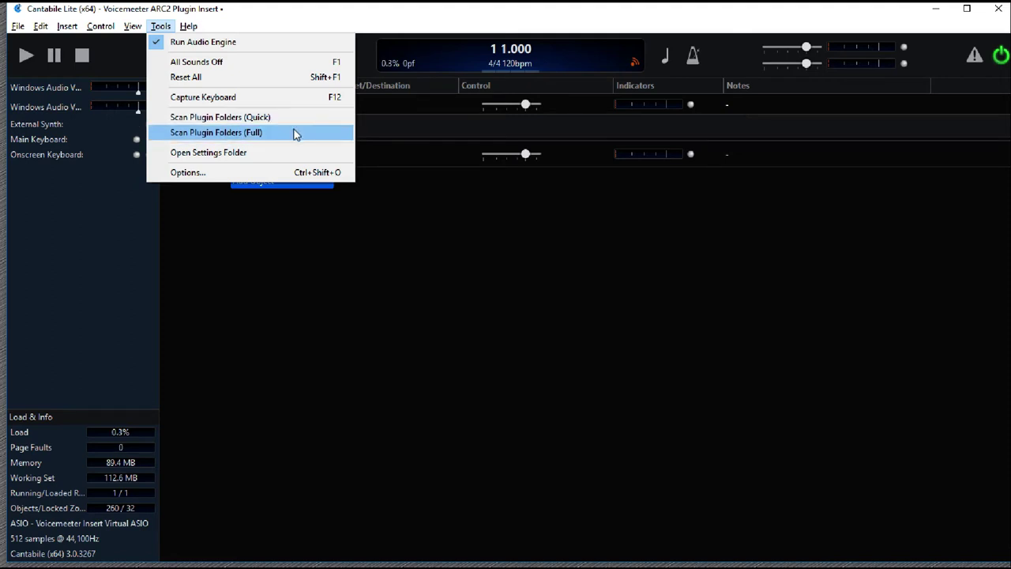
left_click(363, 229)
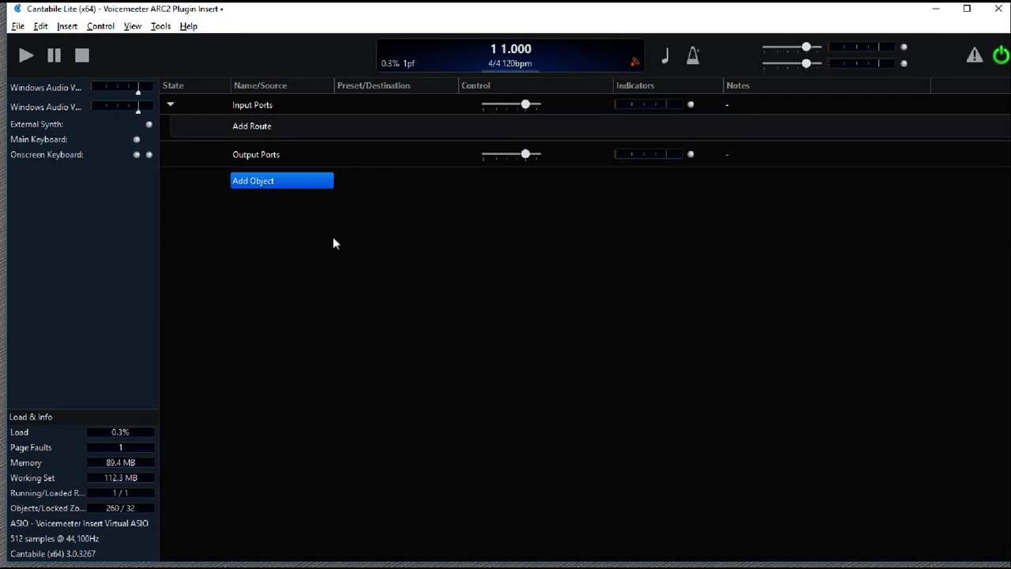
Step: Add the ARC 2 plugin to the song
left_click(262, 182)
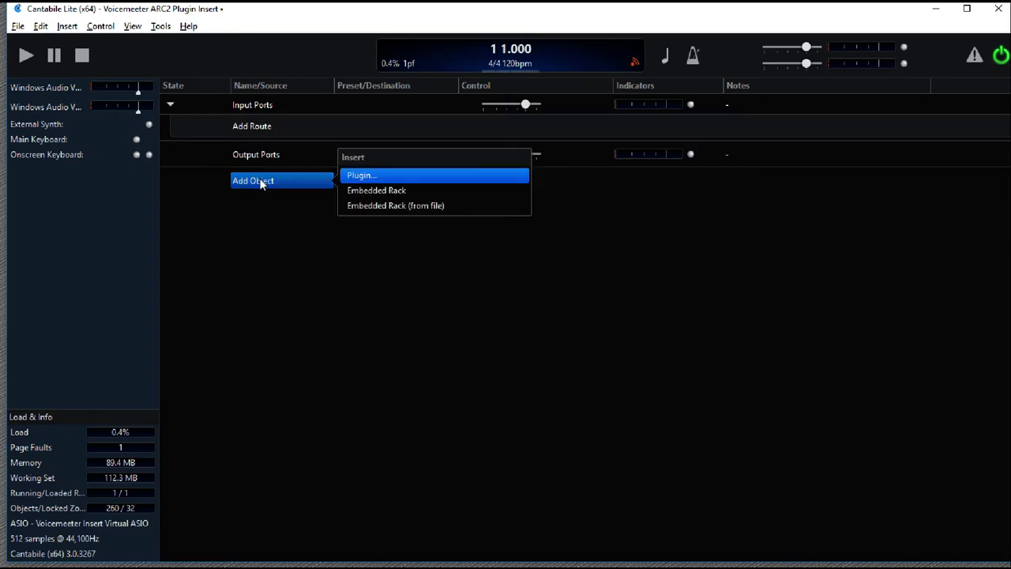
left_click(365, 176)
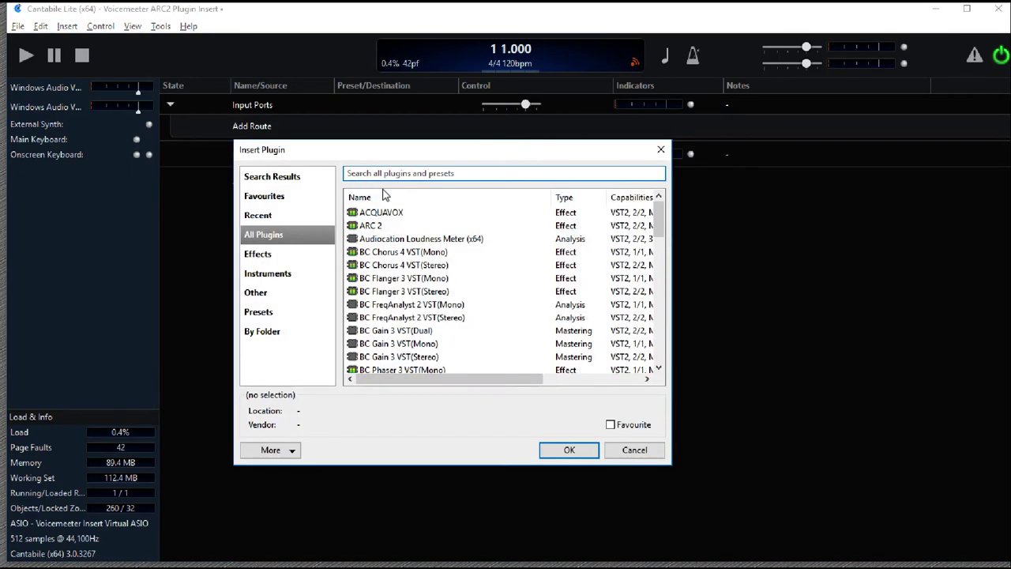
double_click(374, 227)
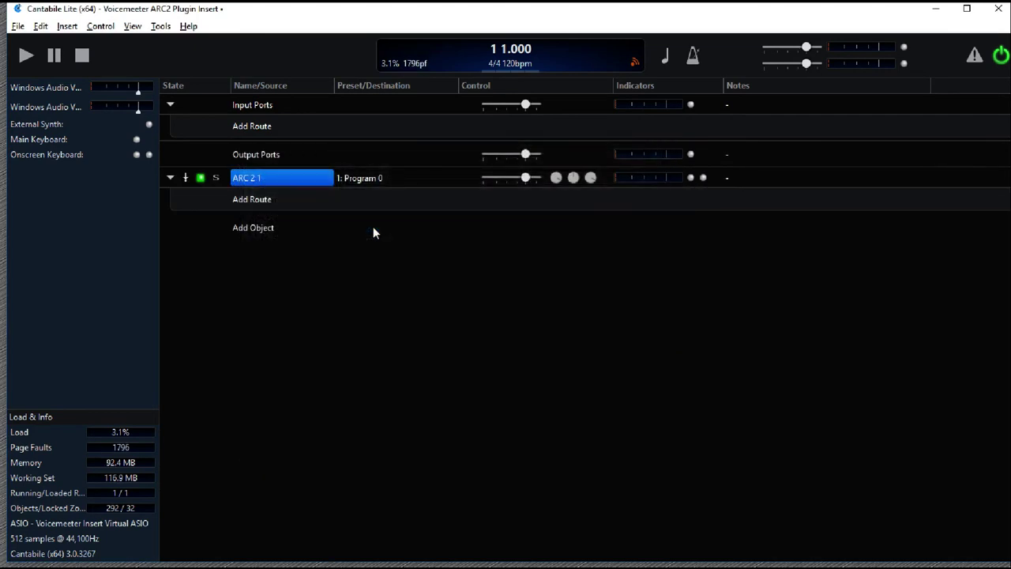
Step: Route ARC 2 Stereo Out to VAIO Return and feed VAIO Insert In into ARC 2
left_click(249, 199)
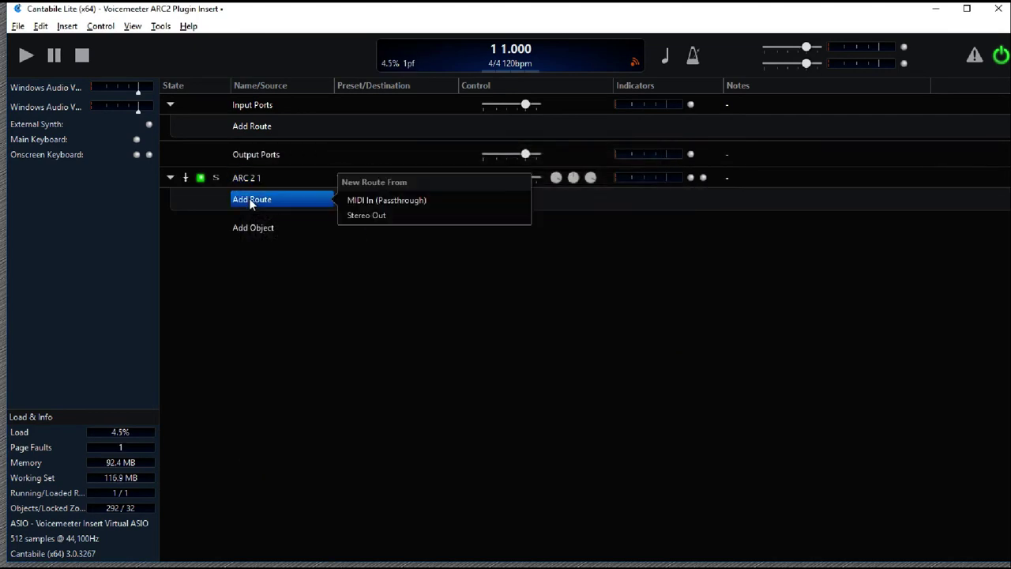
left_click(366, 216)
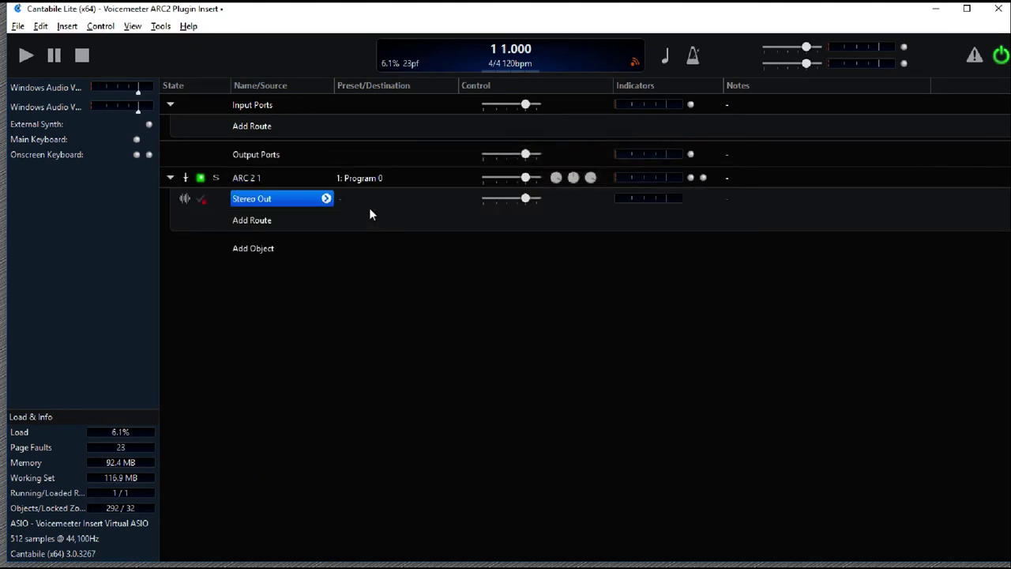
left_click(387, 198)
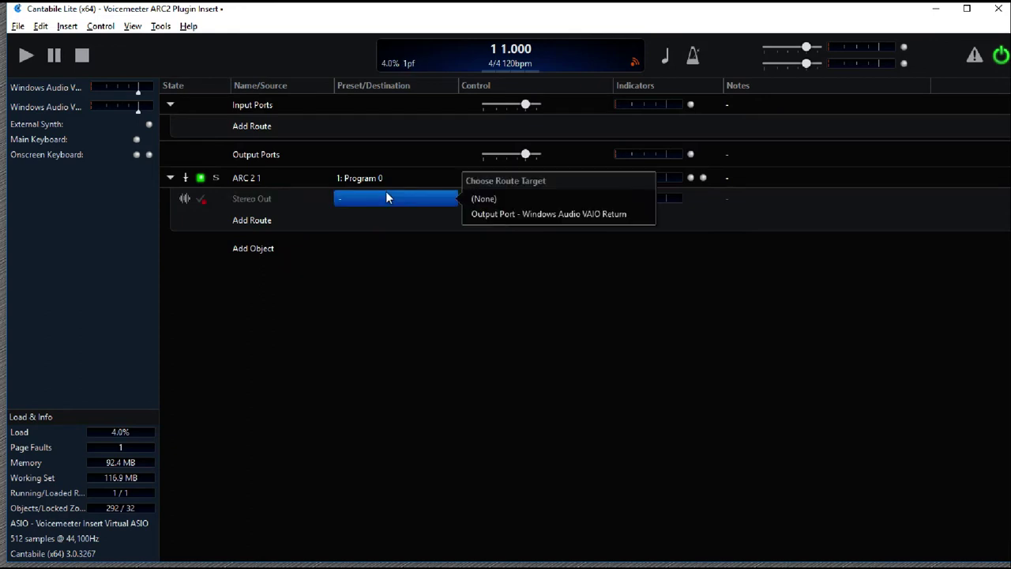
left_click(512, 214)
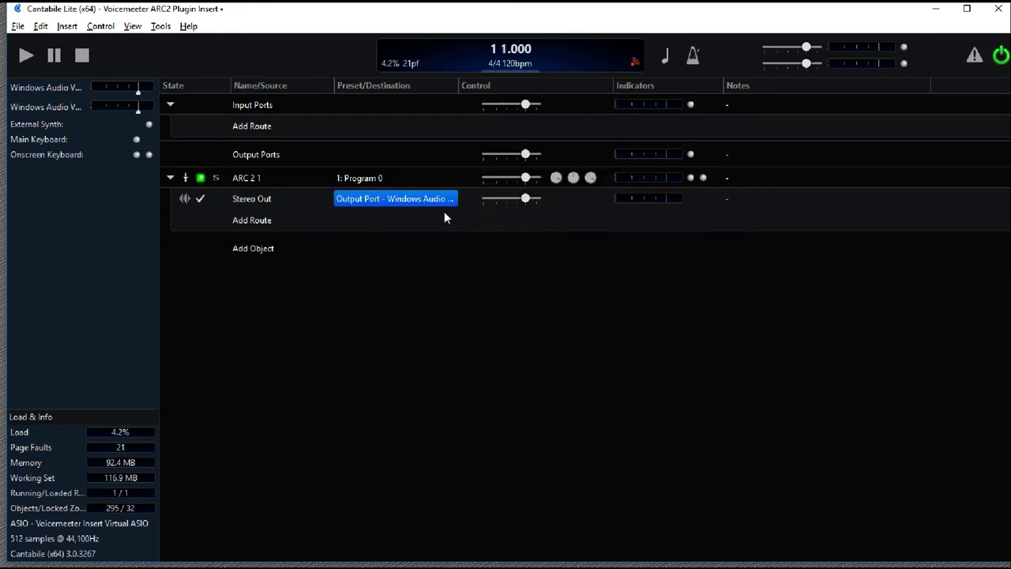
left_click(256, 125)
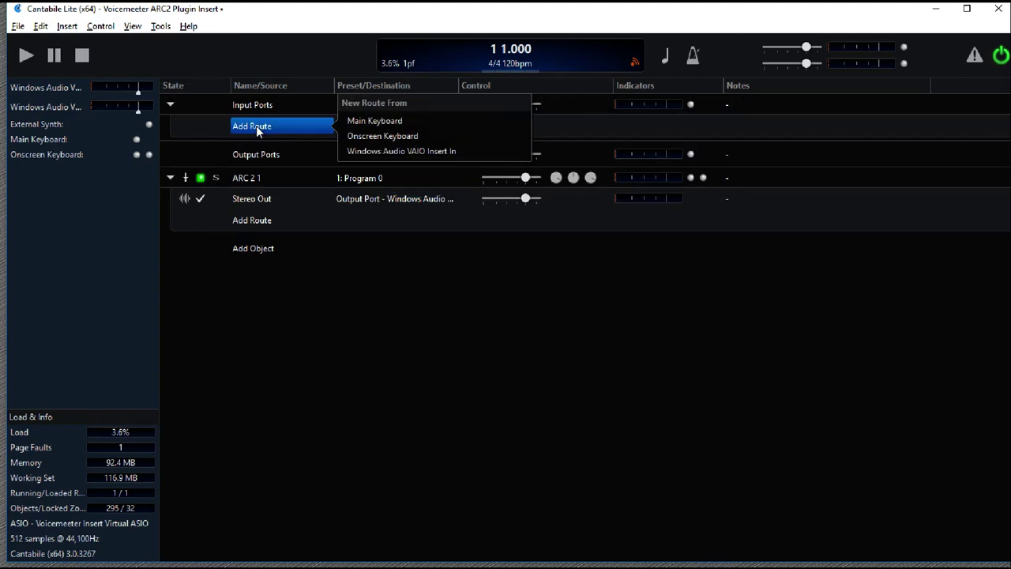
left_click(380, 151)
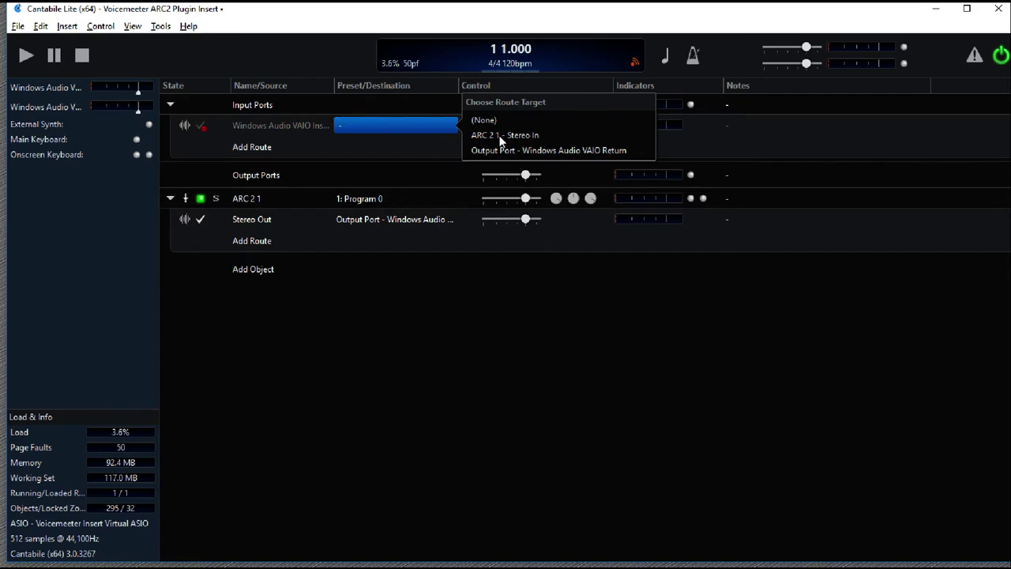
left_click(501, 136)
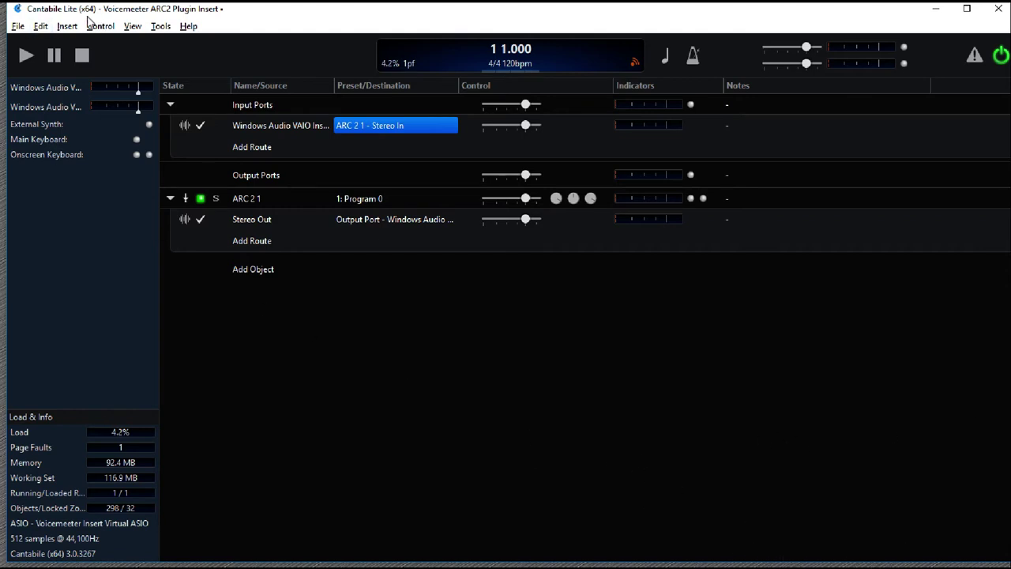
Step: Save the Voicemeeter ARC2 Plugin Insert song, then browse the File and Help menus
left_click(16, 27)
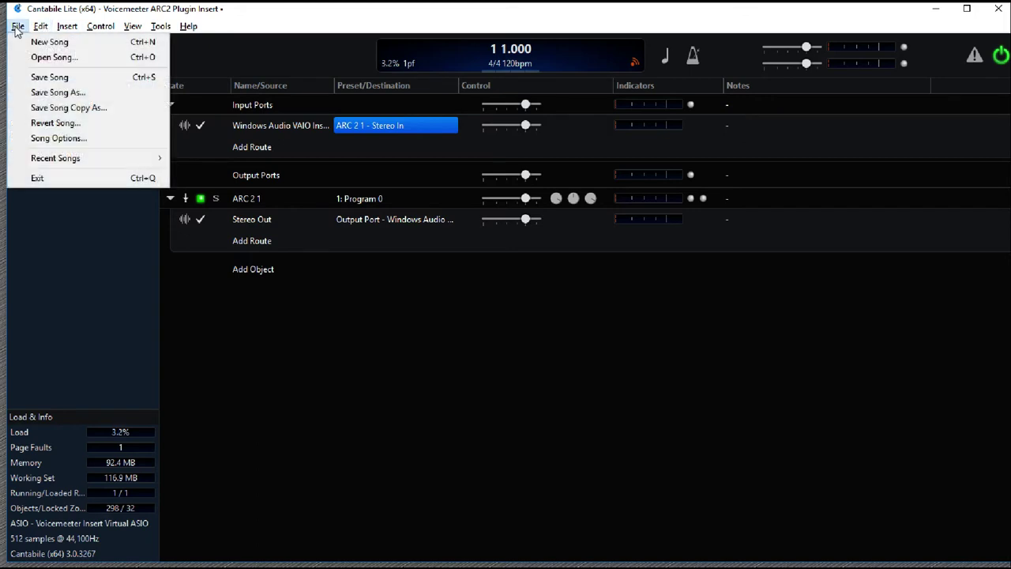
left_click(56, 79)
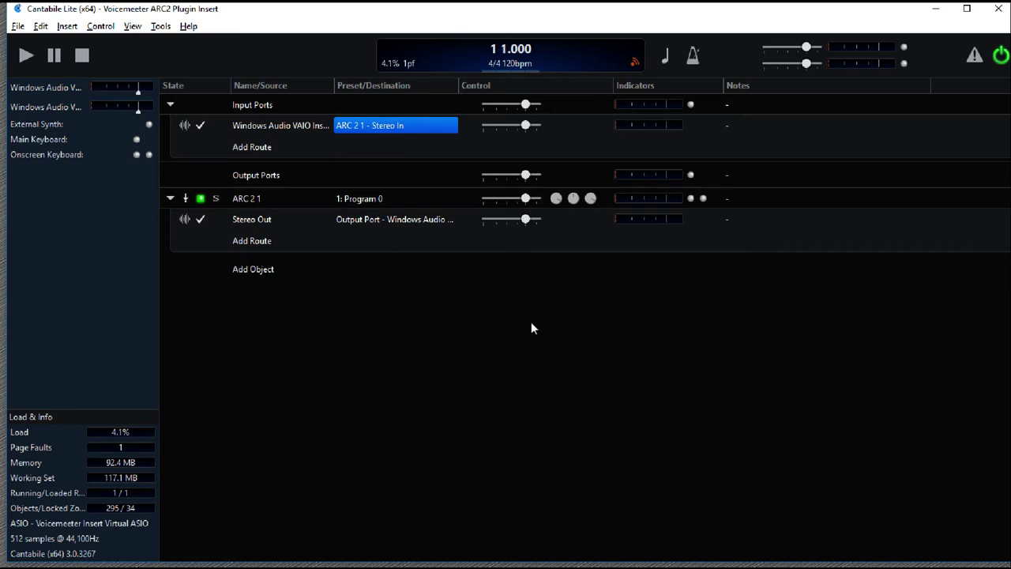
left_click(17, 27)
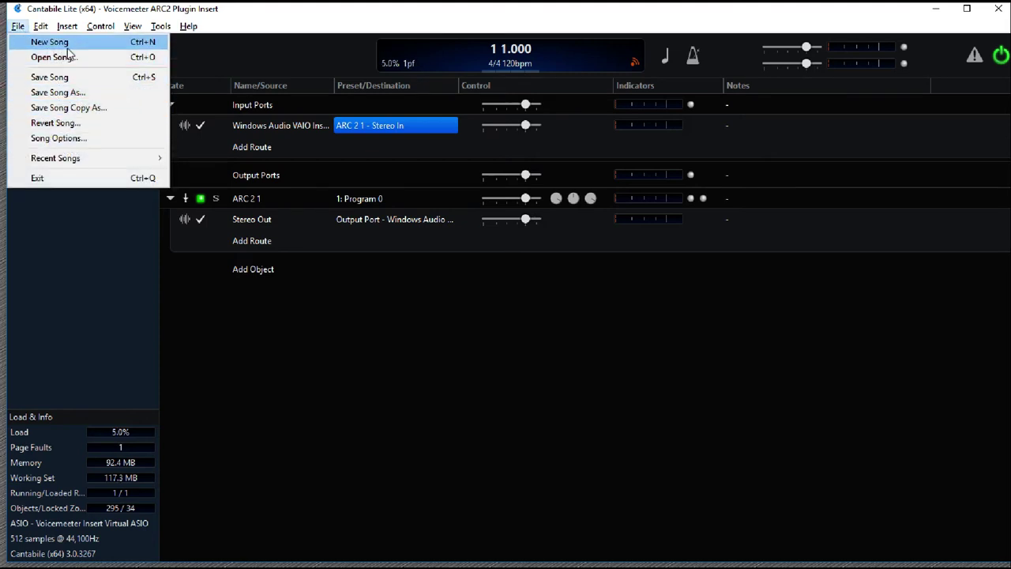
left_click(251, 16)
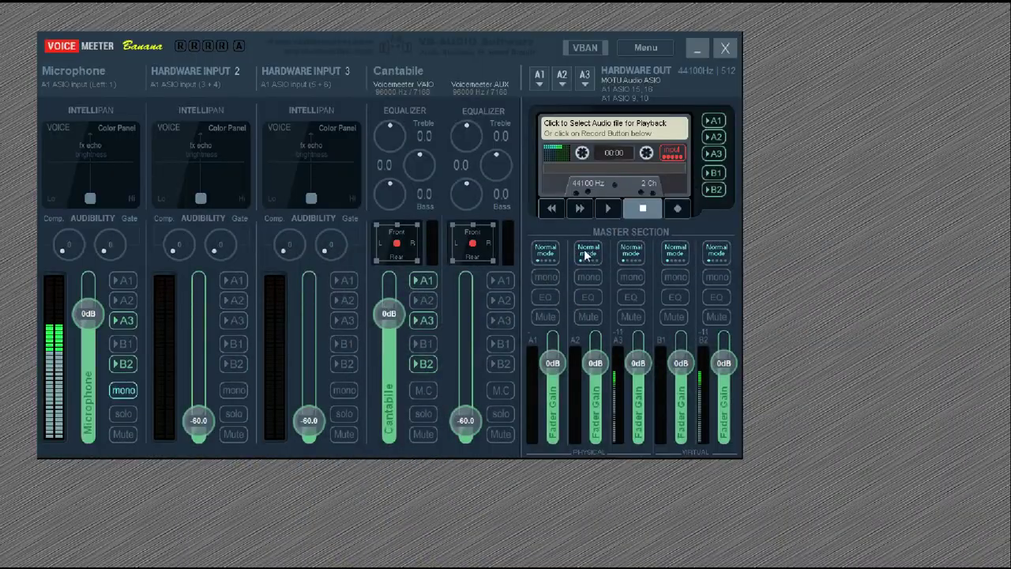
Step: Open Voicemeeter's System Settings / Options window from the main Menu
left_click(633, 49)
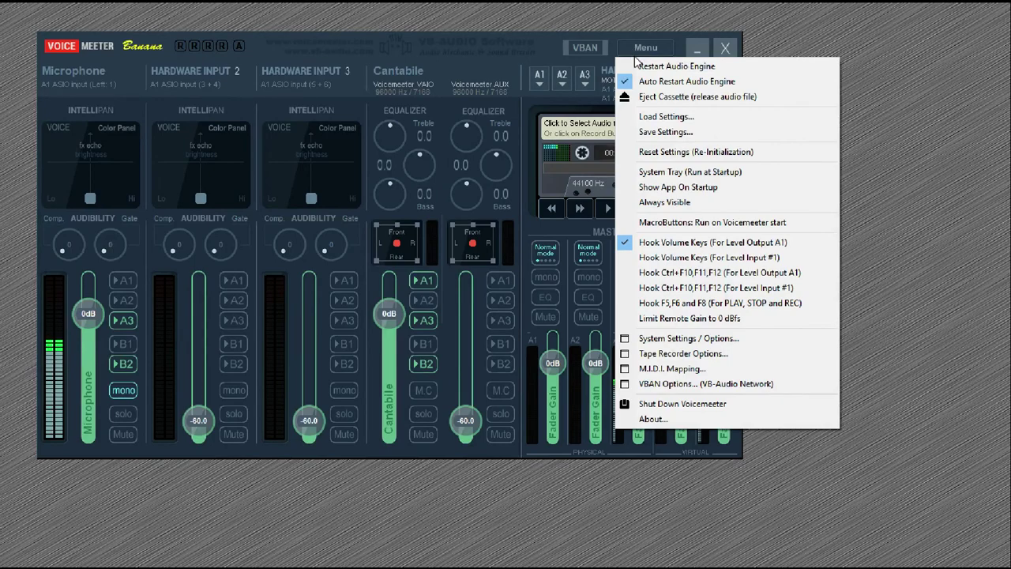
left_click(682, 340)
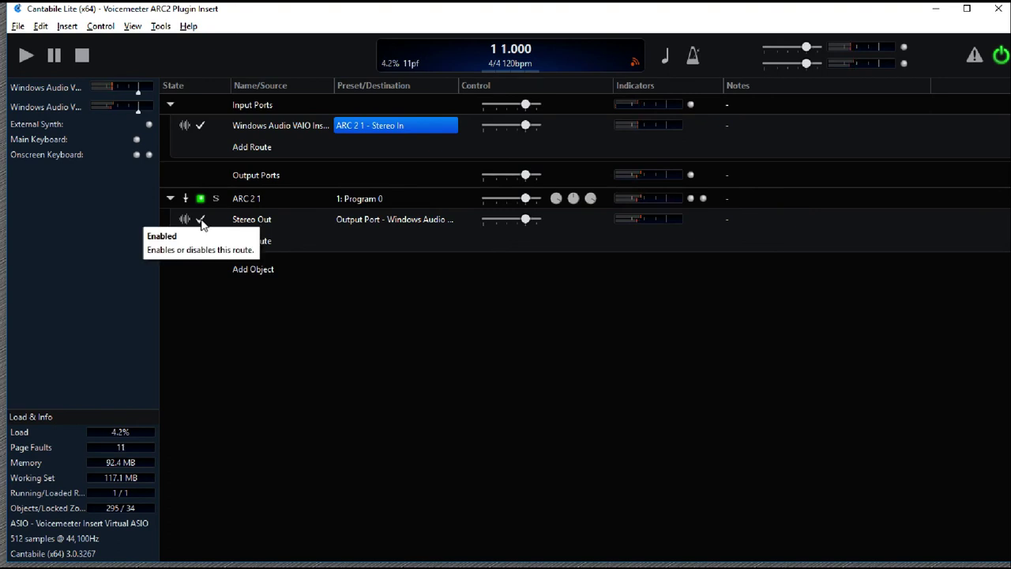
left_click(201, 219)
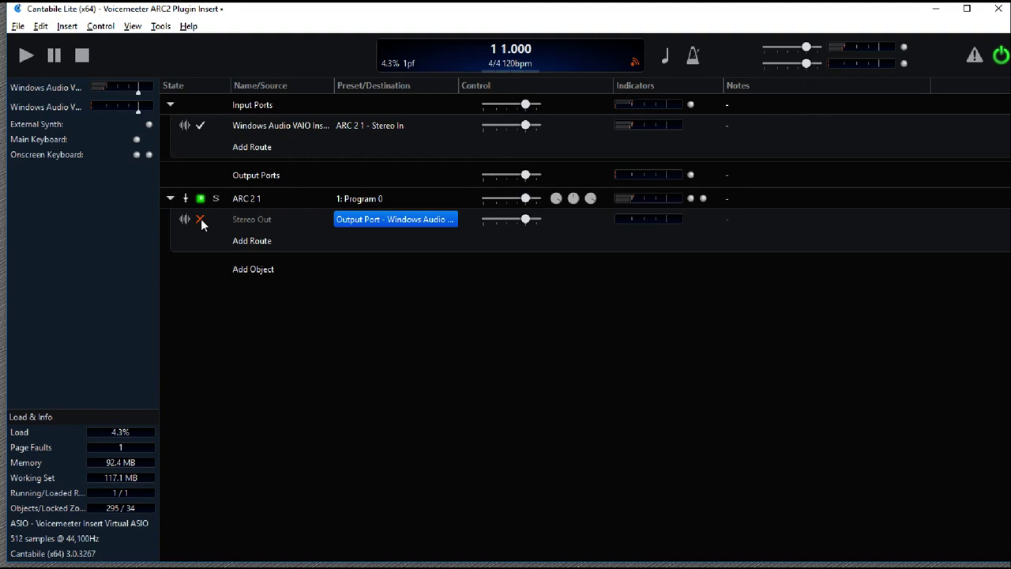
left_click(200, 219)
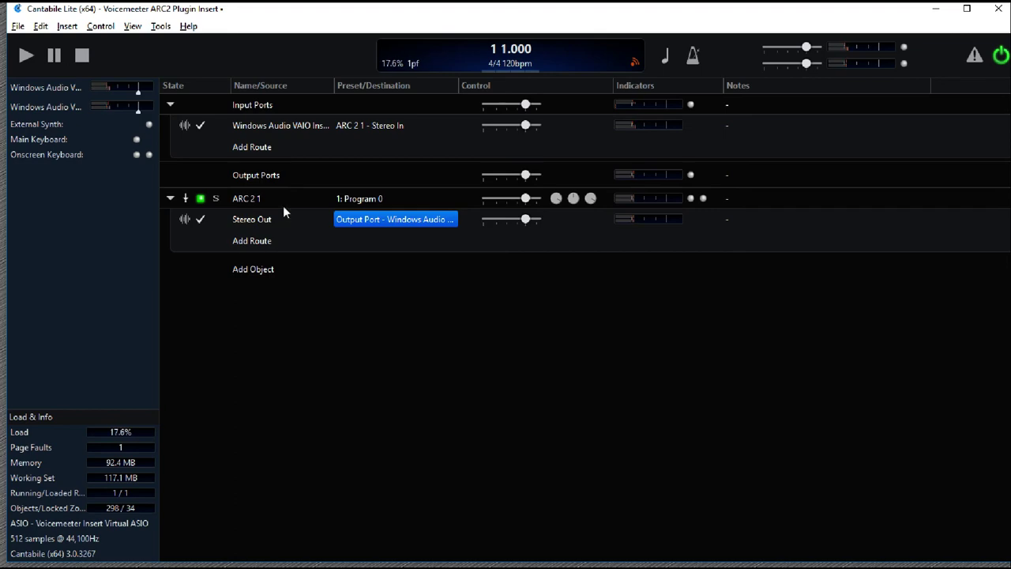
double_click(247, 198)
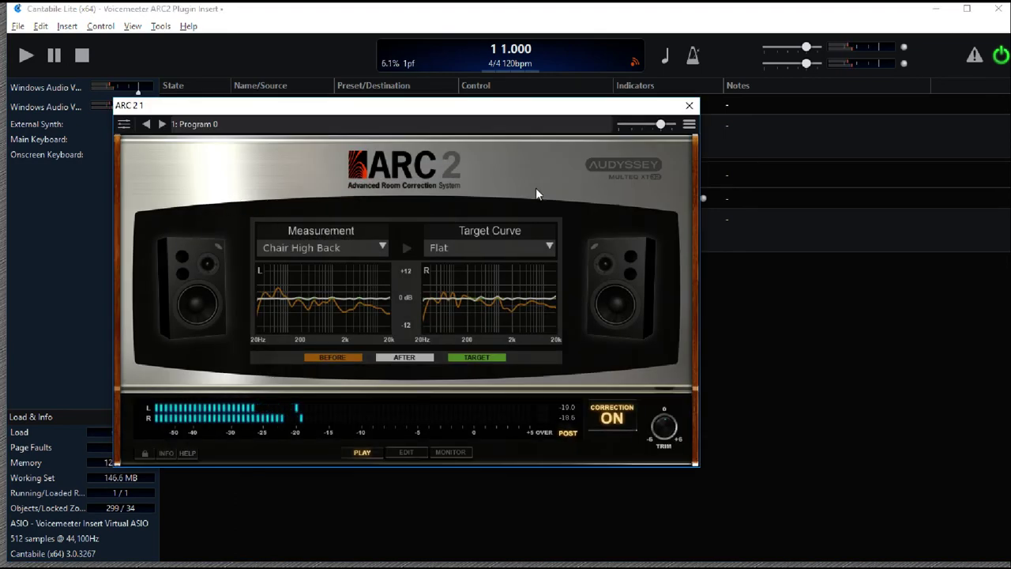
left_click(689, 105)
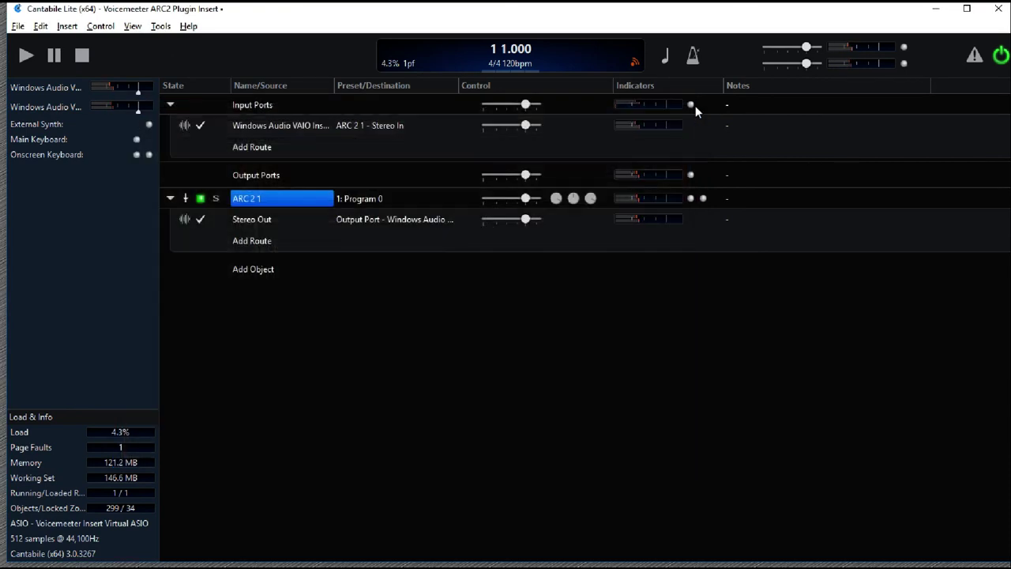
Step: Minimize Cantabile Lite and bring the Cantabile strip fader back to 0dB
left_click(934, 11)
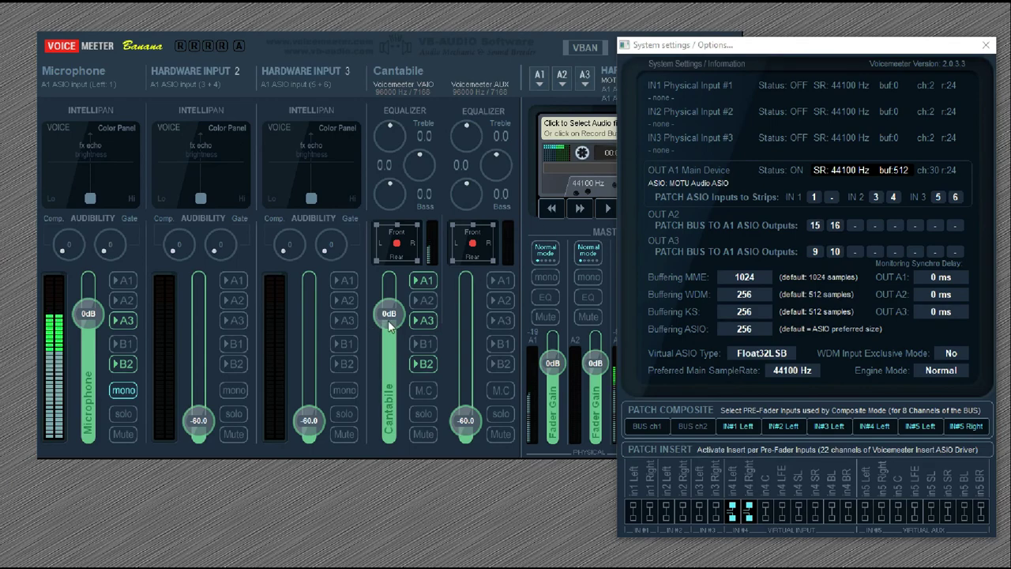
mouse_move(388, 326)
left_mouse_down()
mouse_move(395, 341)
mouse_move(392, 333)
left_mouse_up()
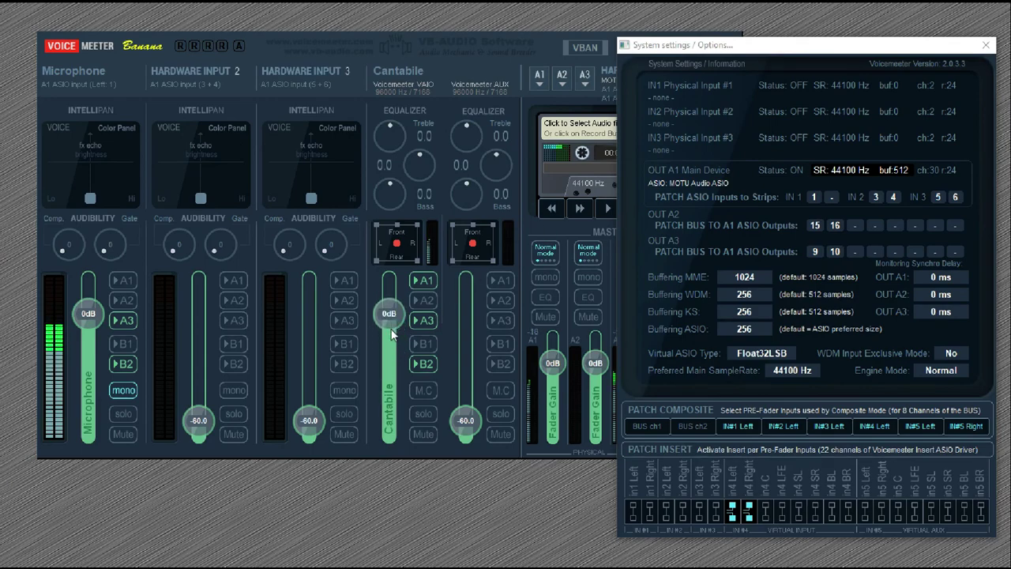